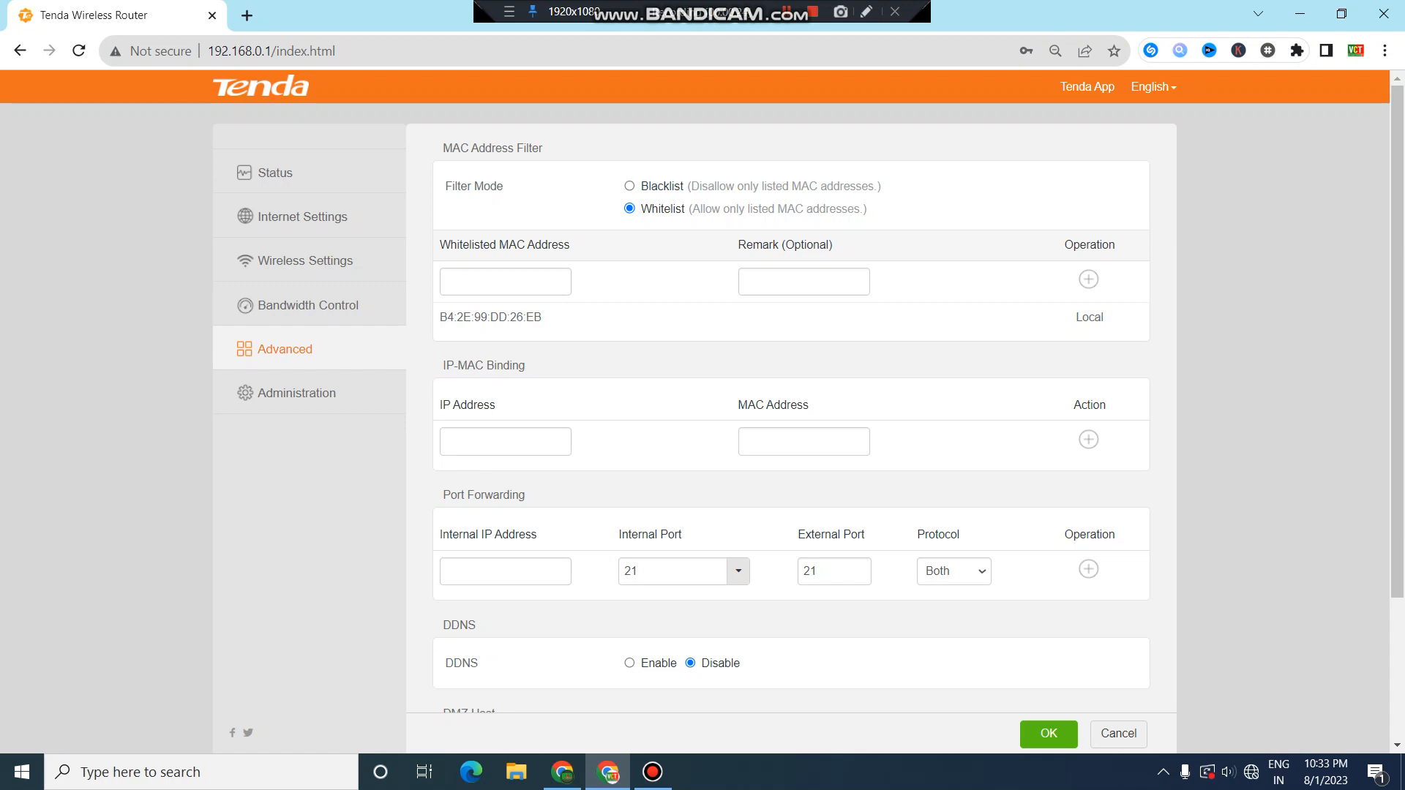
Open a new blank browser tab beside the Tenda Wireless Router tab.
left_click(247, 15)
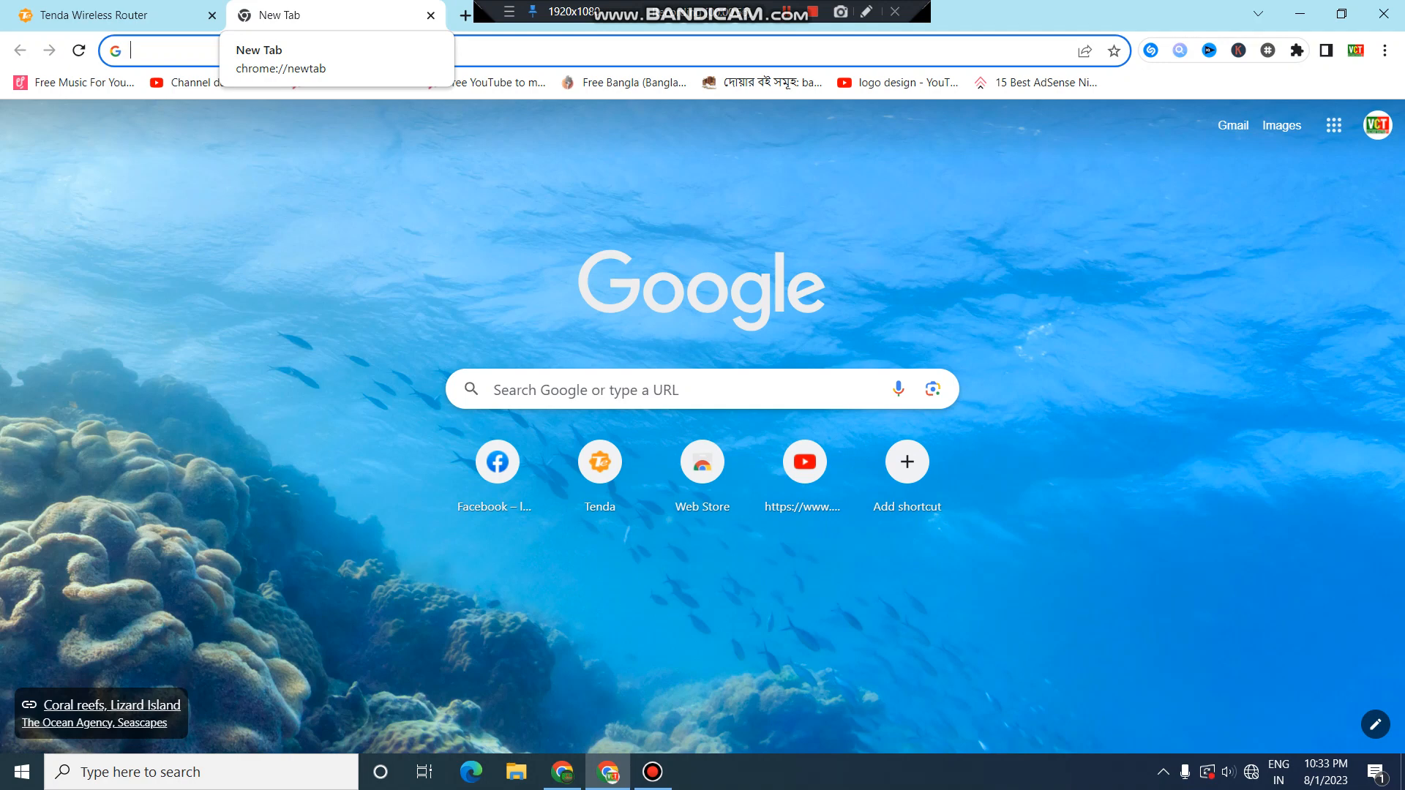
Load 192.168.1.1 in the new tab to reach the netis Quick Setup page.
type("192.")
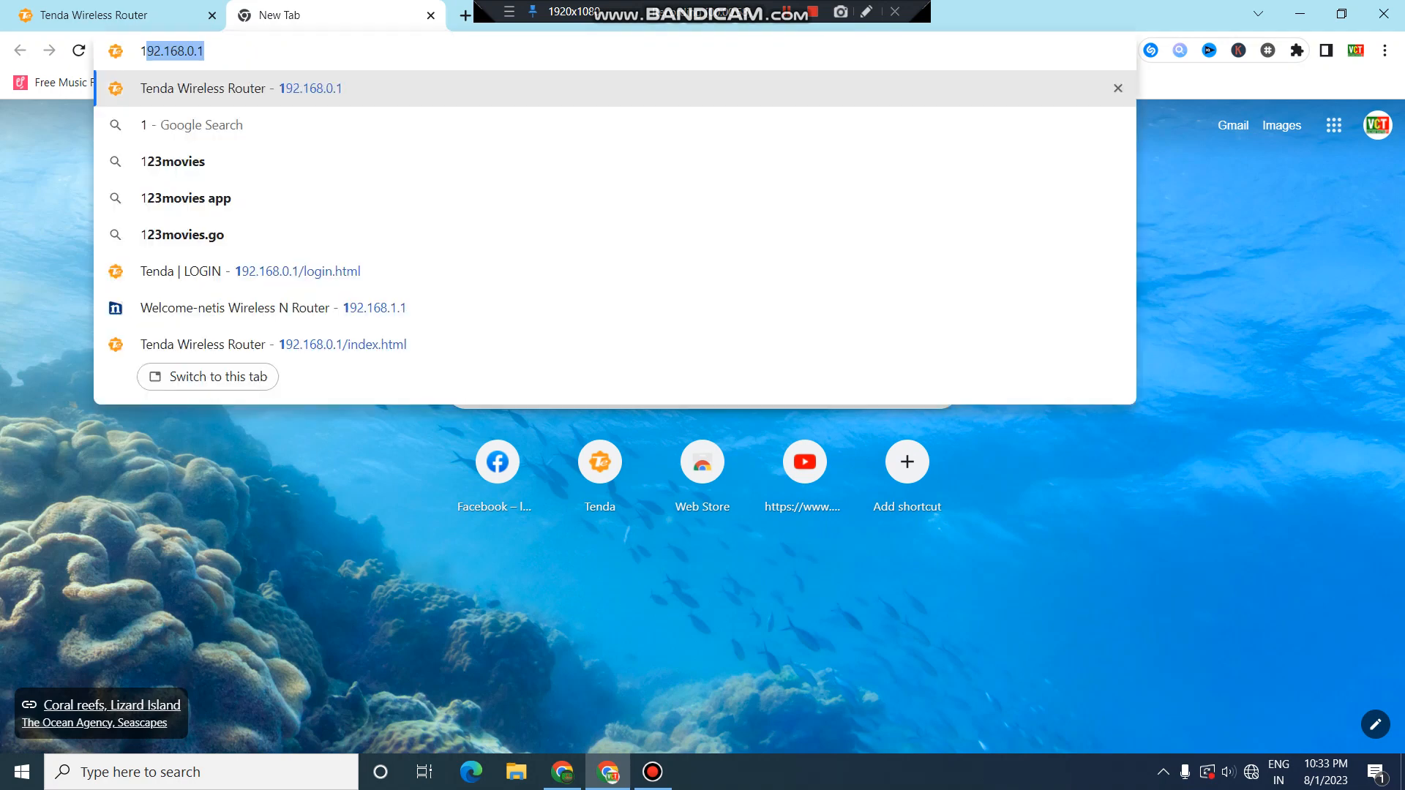
type("1")
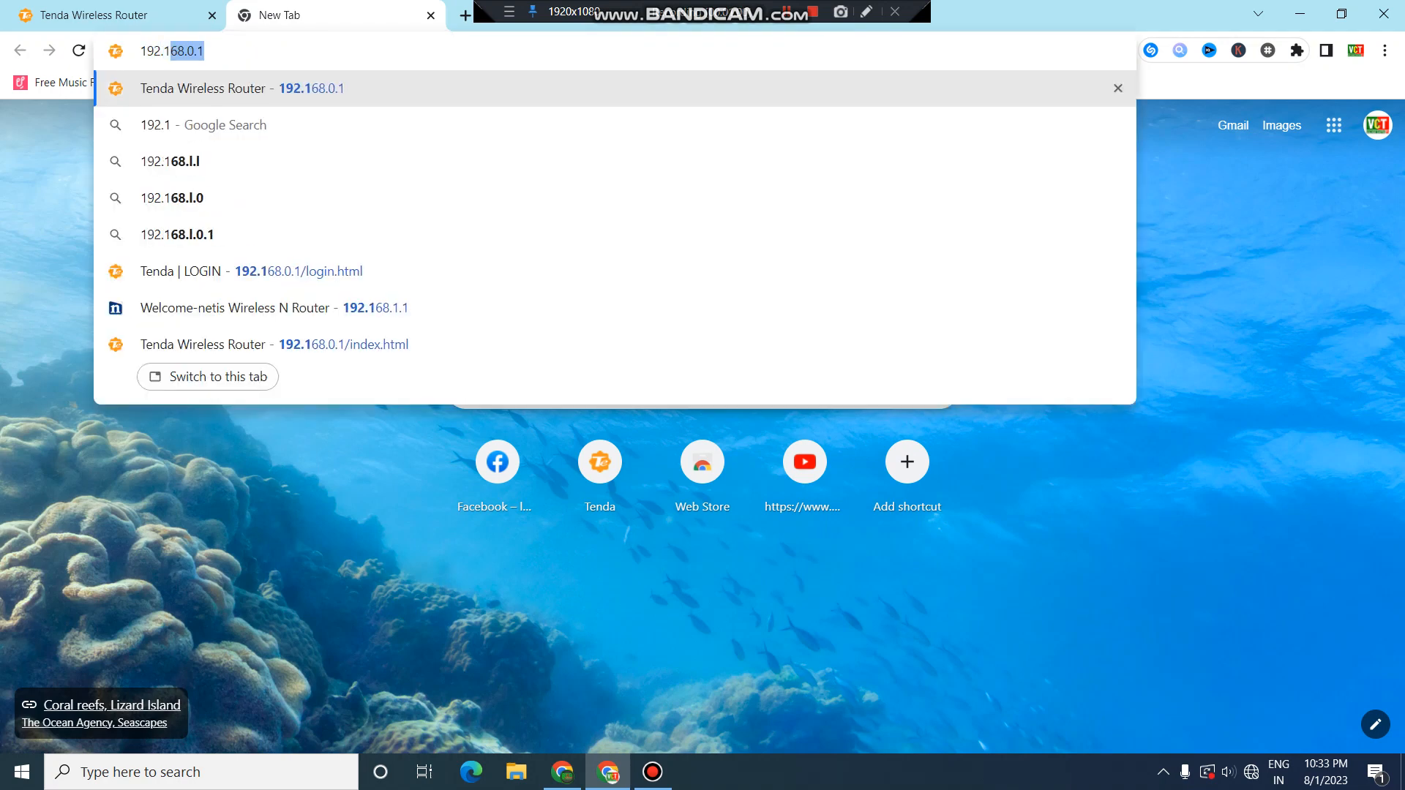
type("68.")
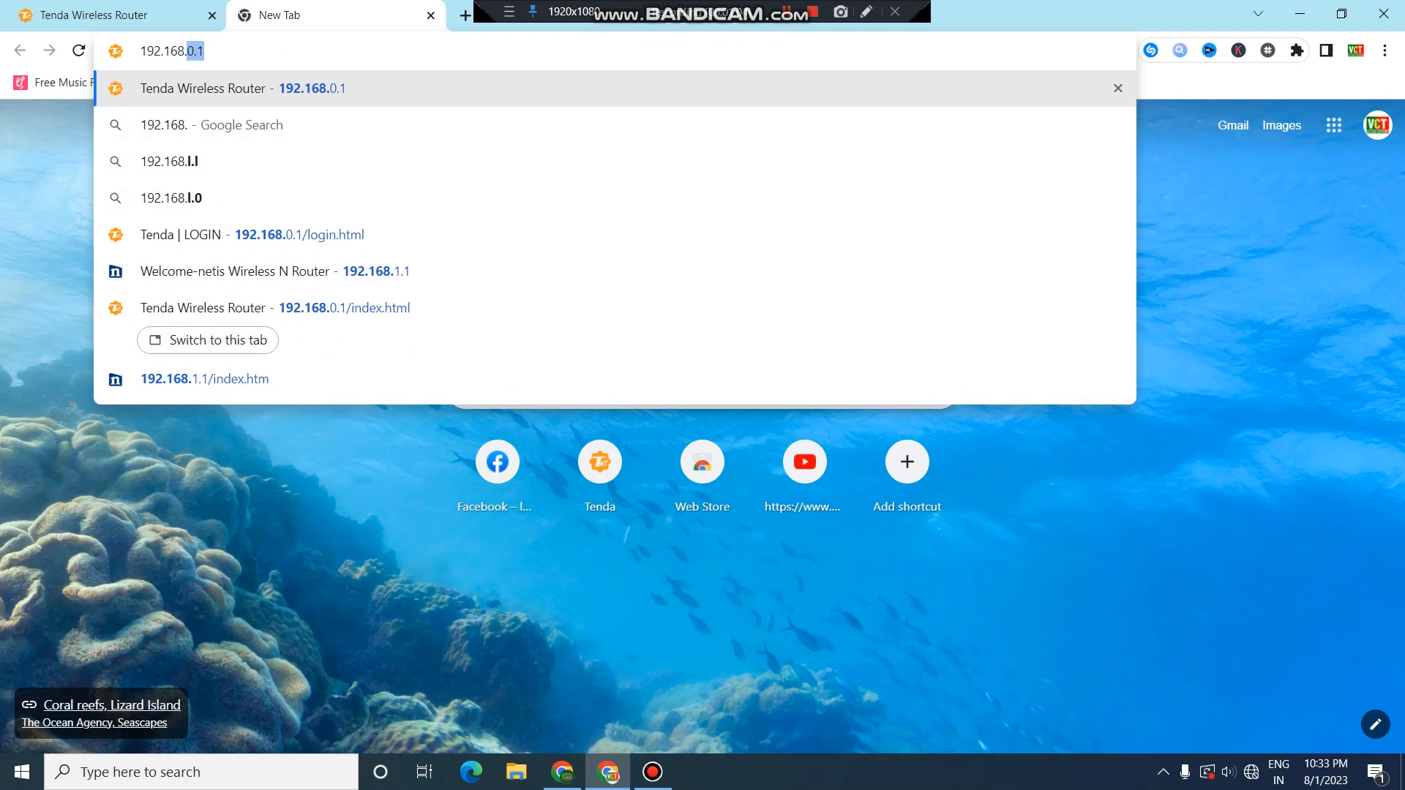
type("1.1")
key("Return")
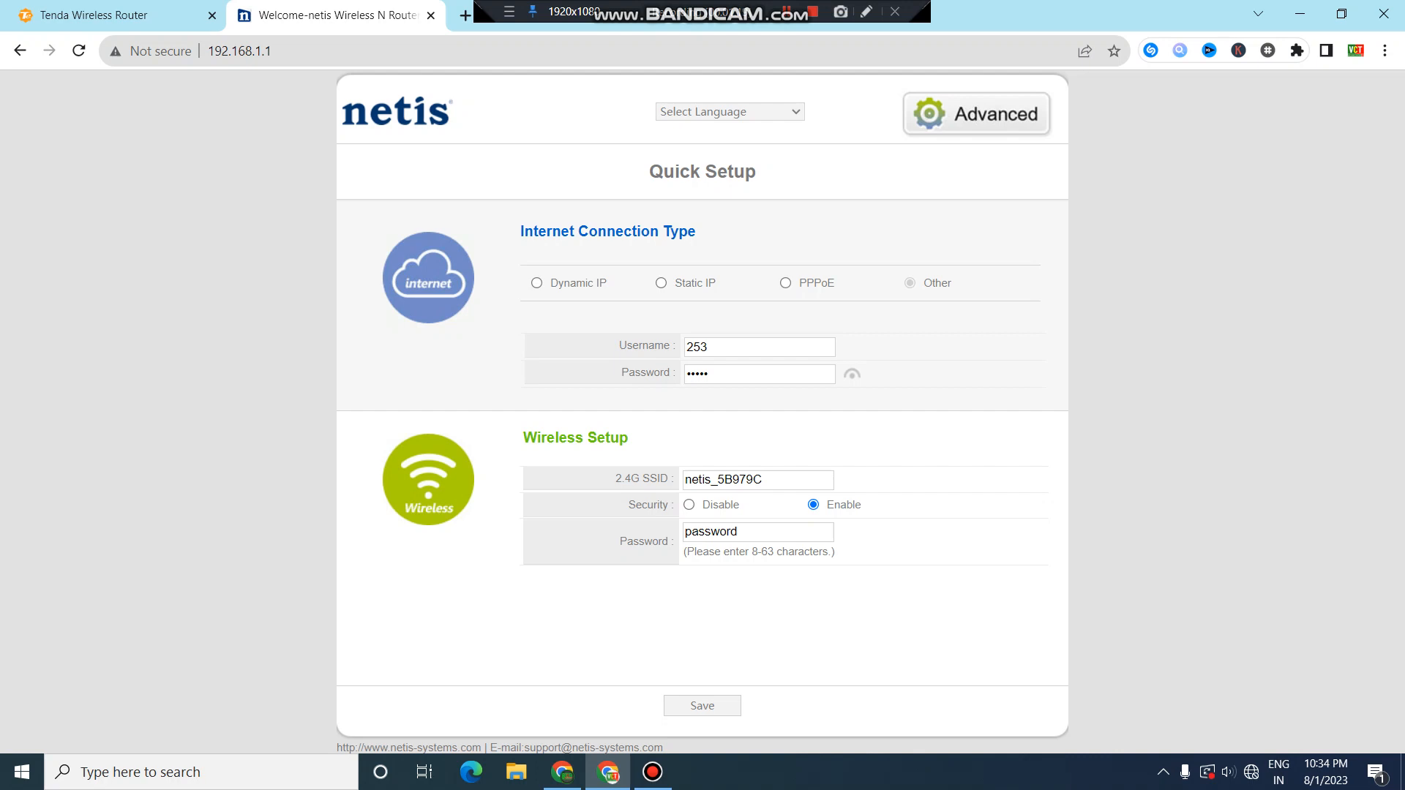
Try Dynamic IP and Static IP, then settle on PPPoE as the internet connection type.
left_click(536, 283)
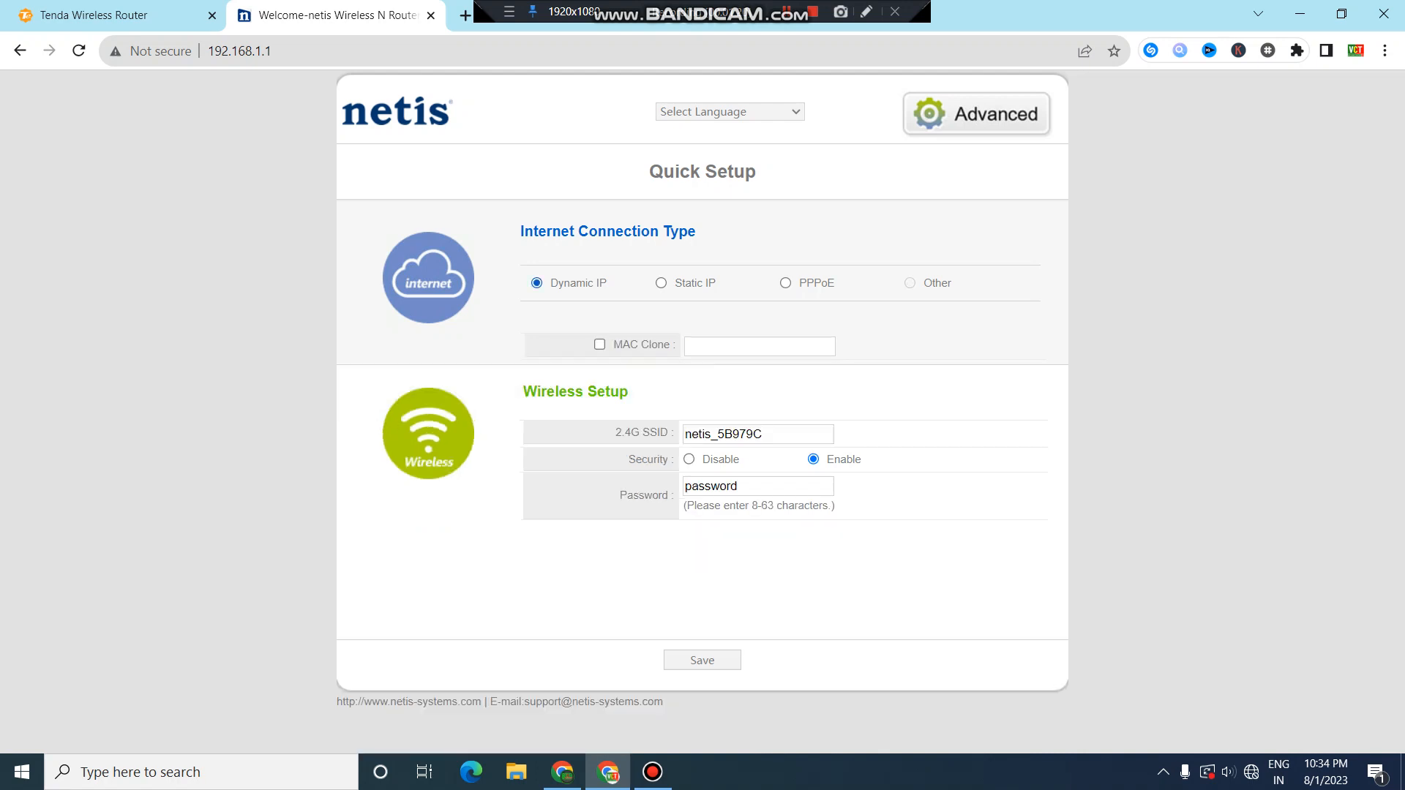
left_click(660, 283)
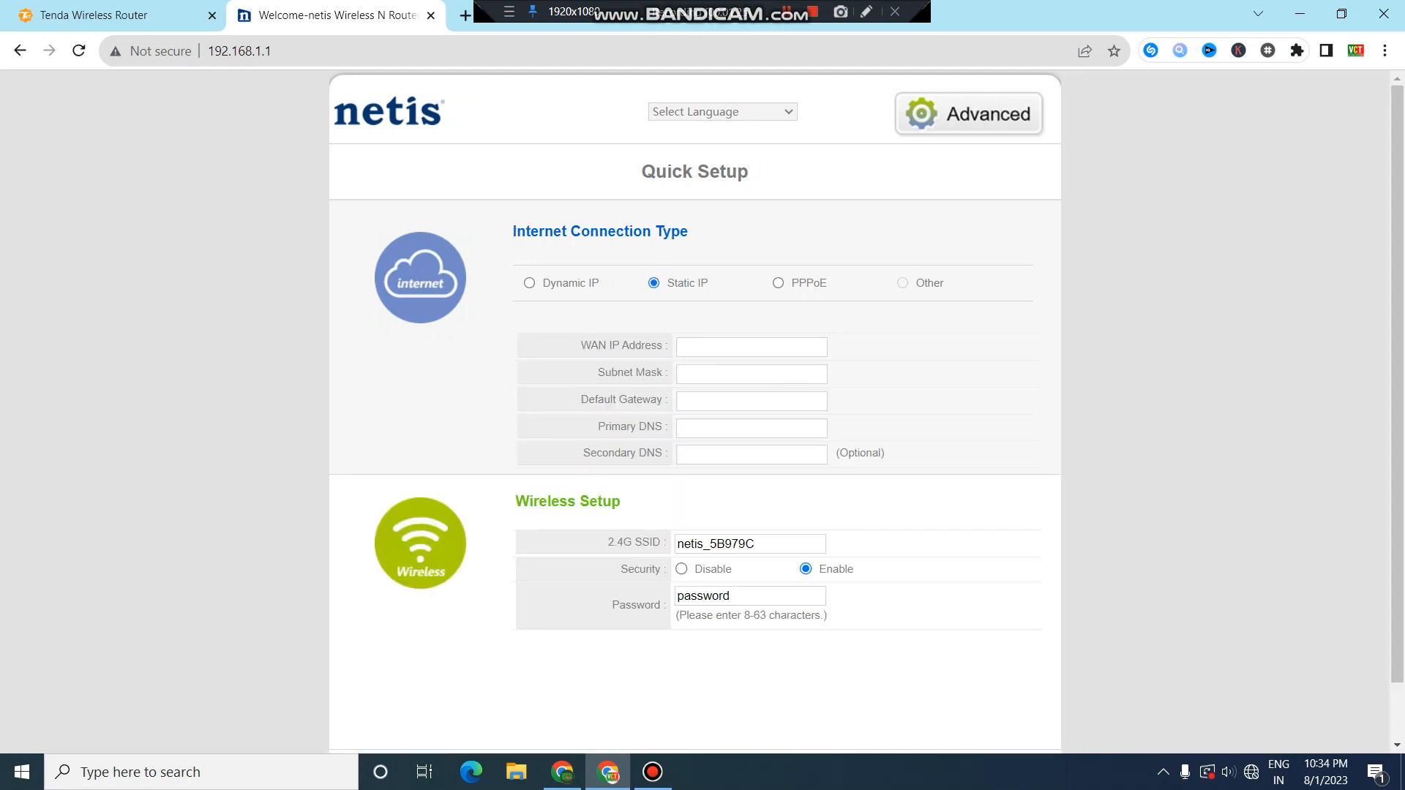
left_click(778, 283)
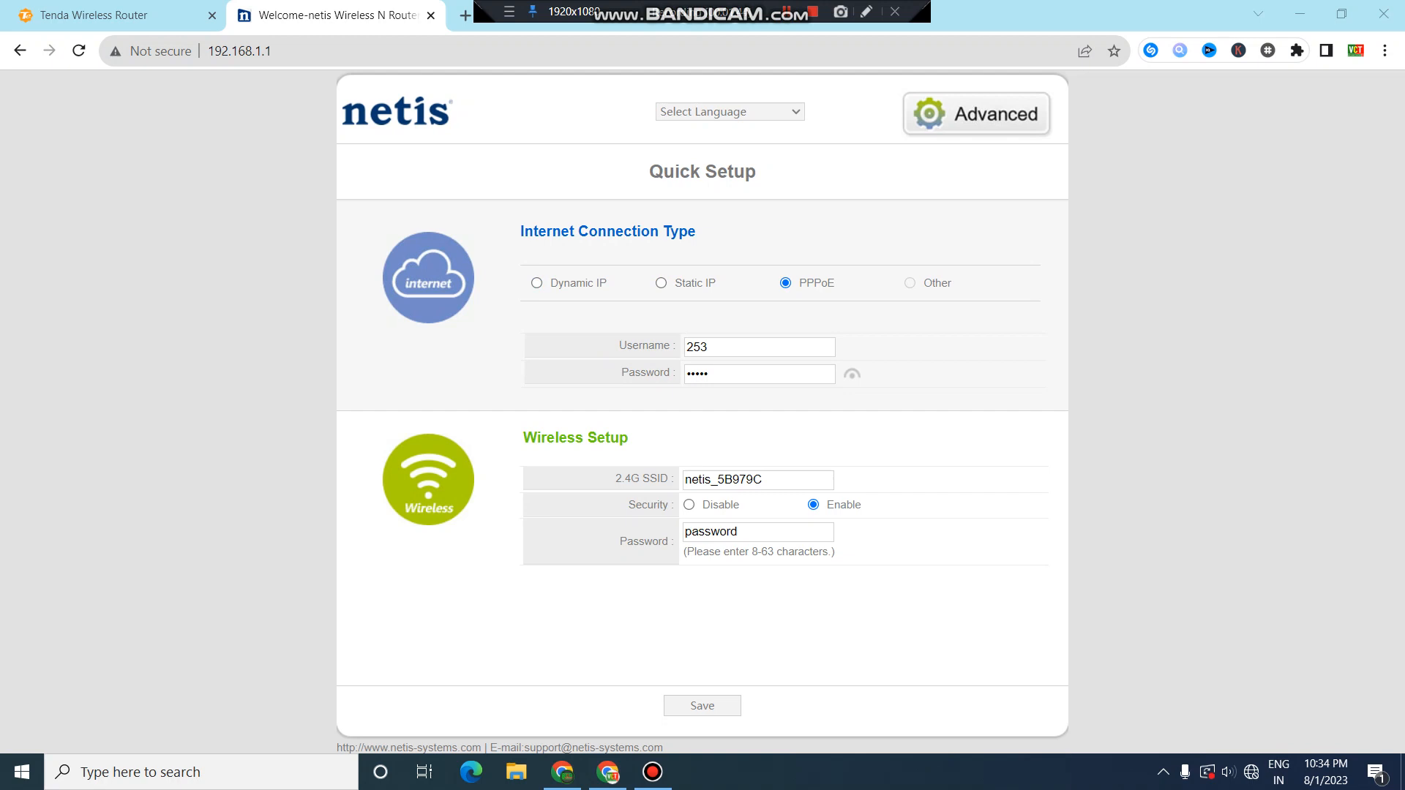
Replace the old PPPoE username with the new account username.
left_click_drag(714, 347, 684, 348)
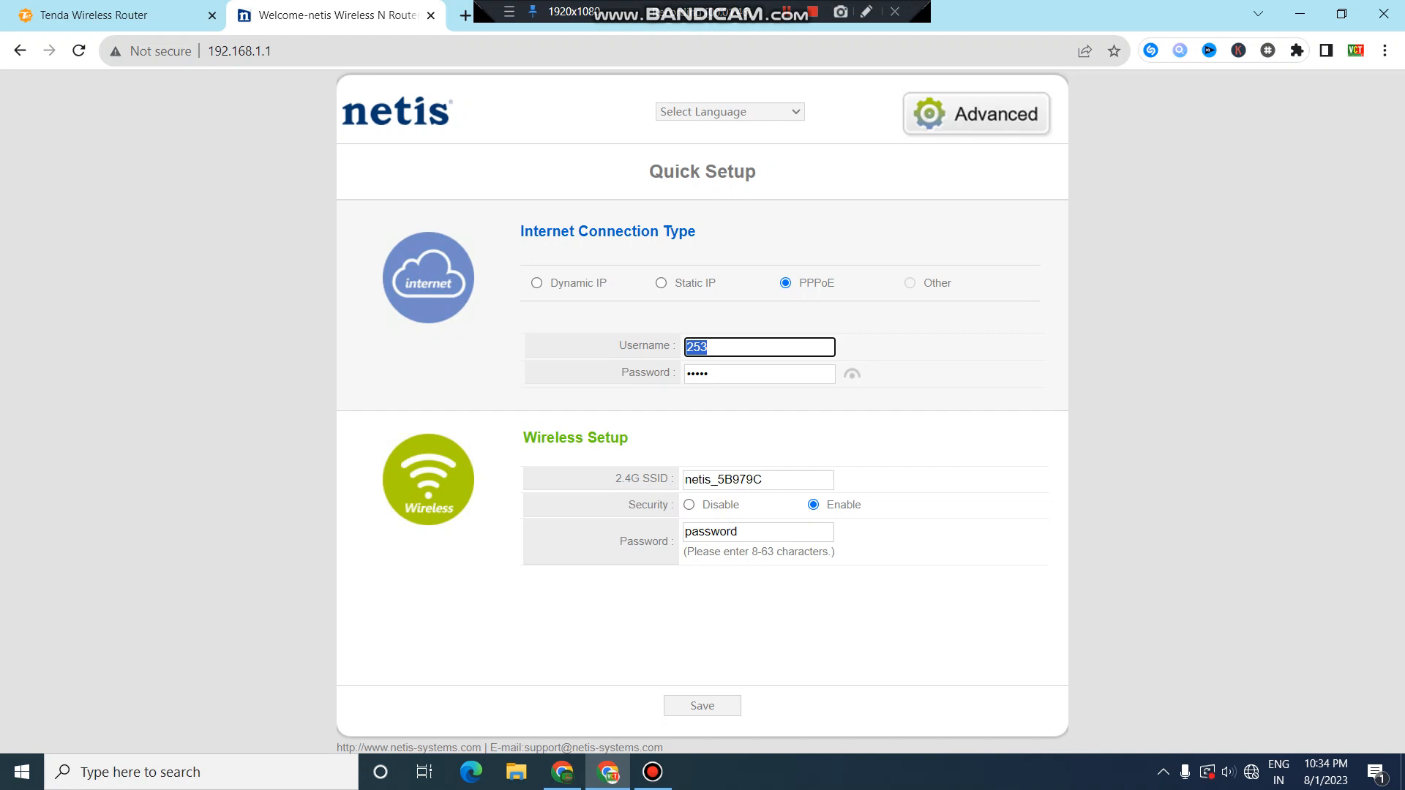
key("Tab")
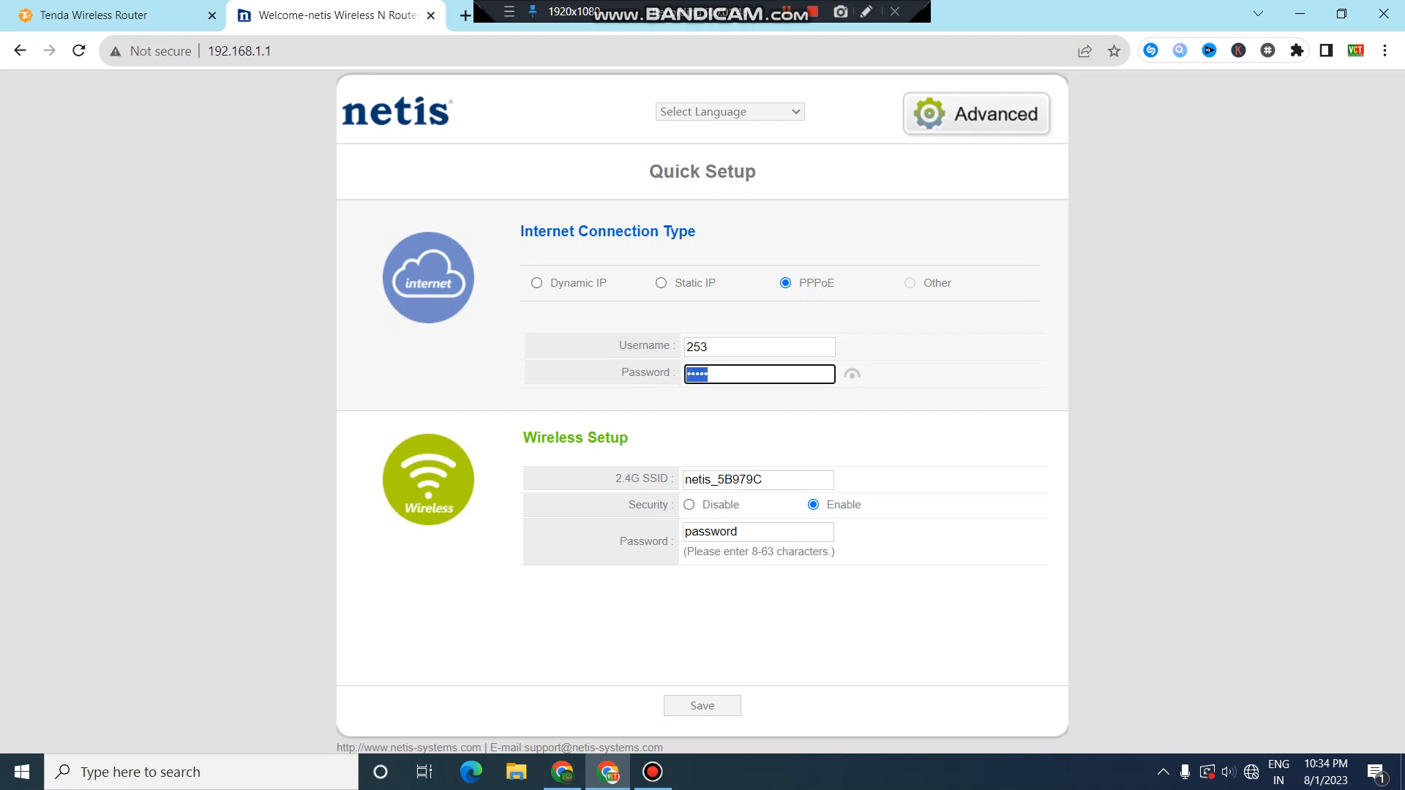
key("shift+Tab")
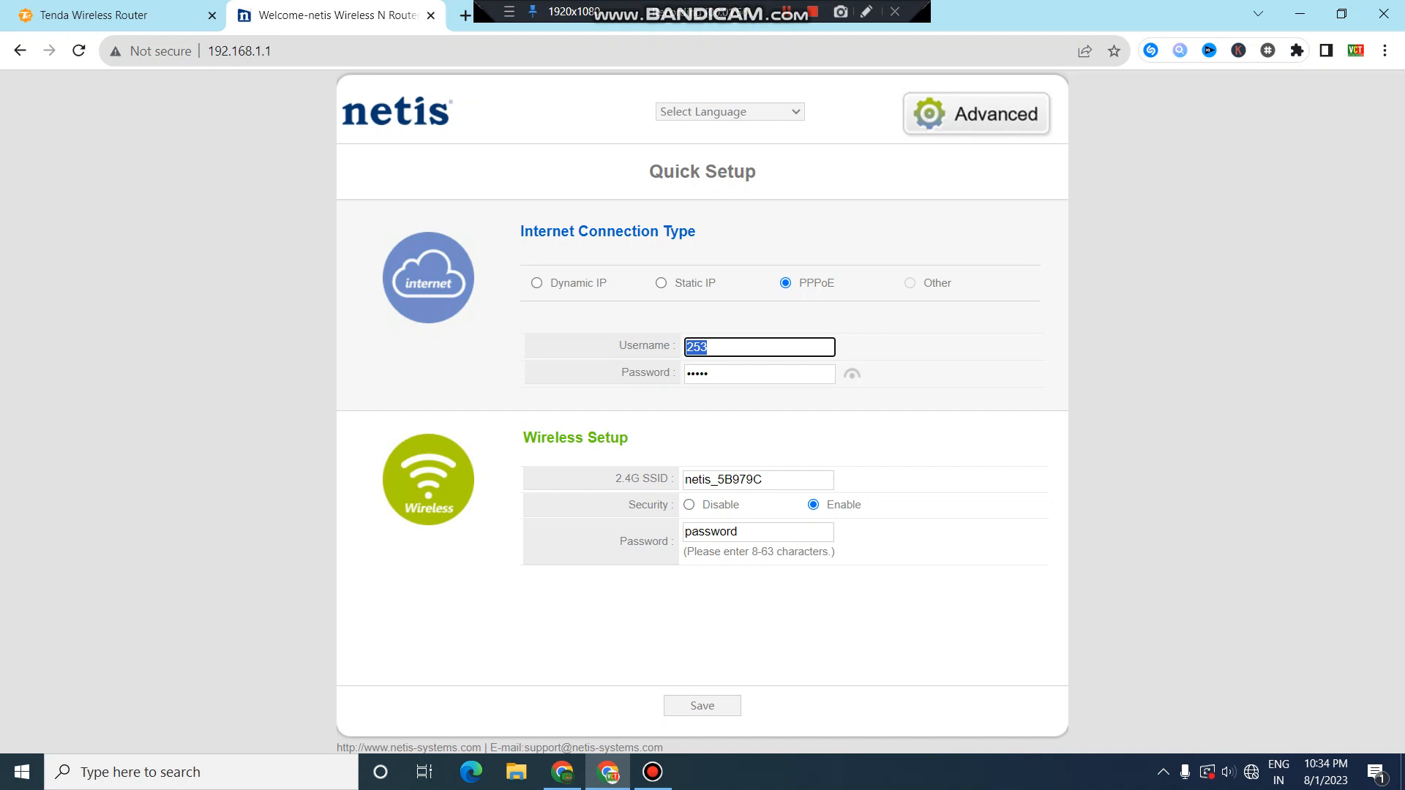
type("ggg")
key("BackSpace")
key("BackSpace")
key("BackSpace")
type("millat20")
left_click(711, 374)
left_click_drag(711, 374, 685, 373)
left_click(711, 374)
left_click(711, 374)
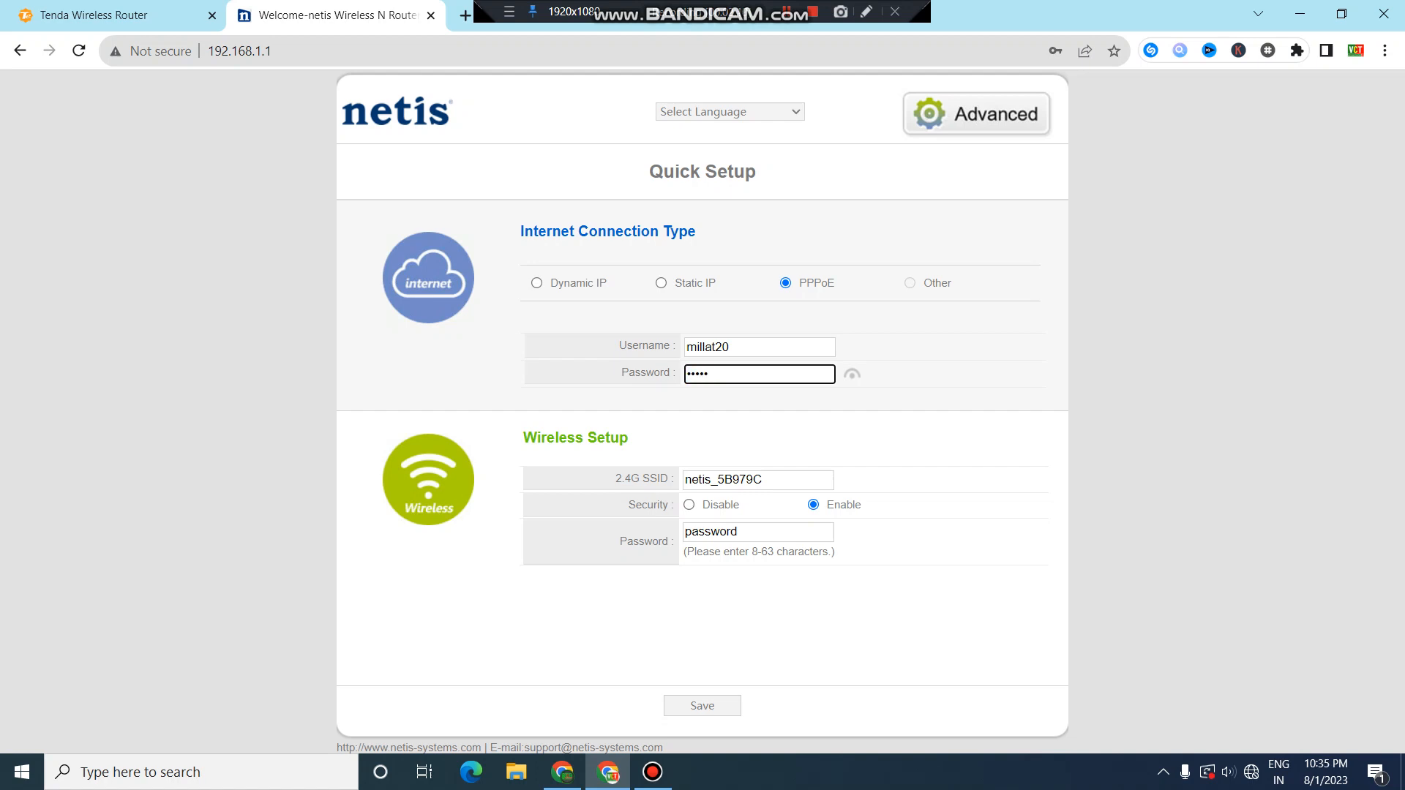
key("shift+Tab")
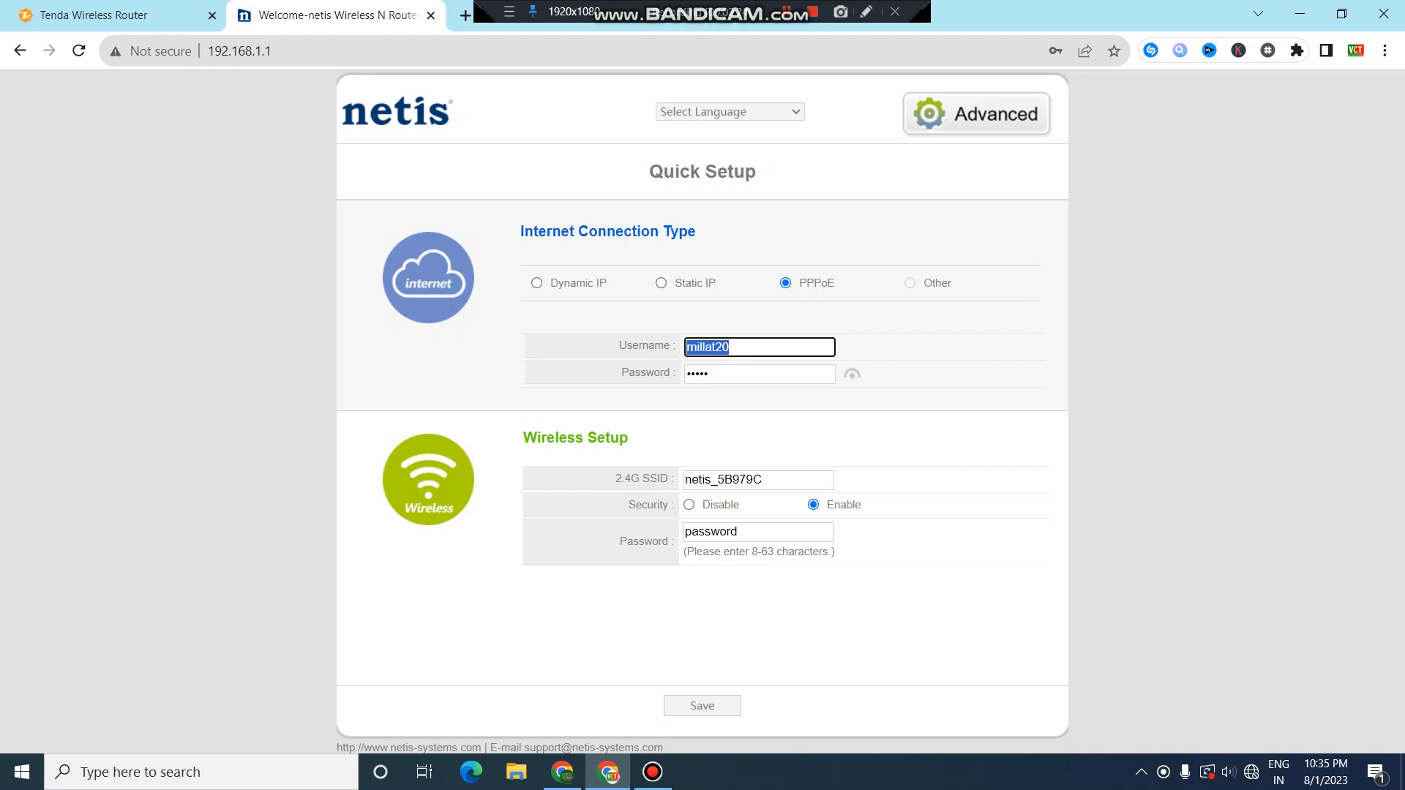
Delete the old PPPoE password so the field is left empty.
key("Tab")
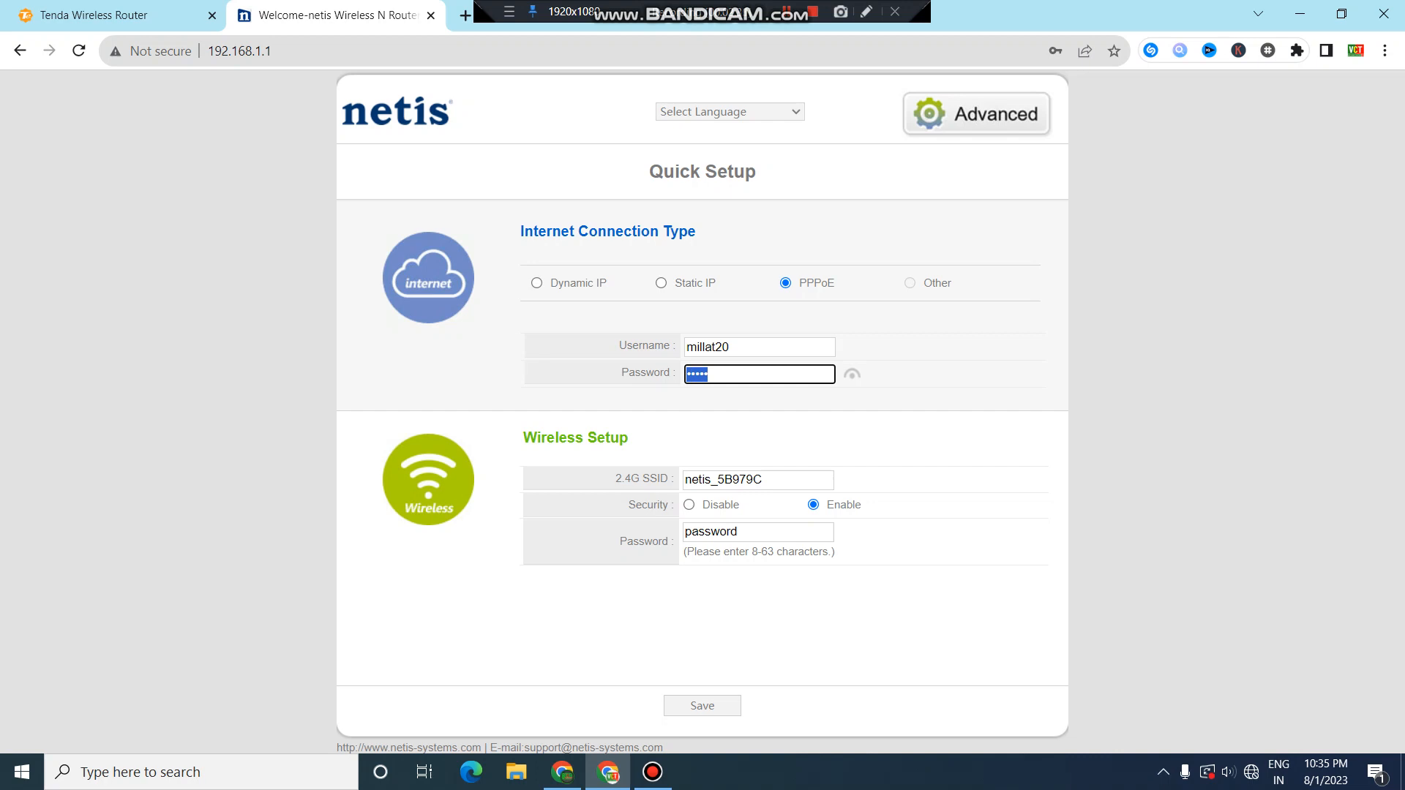
key("shift+Tab")
key("Tab")
key("BackSpace")
key("Tab")
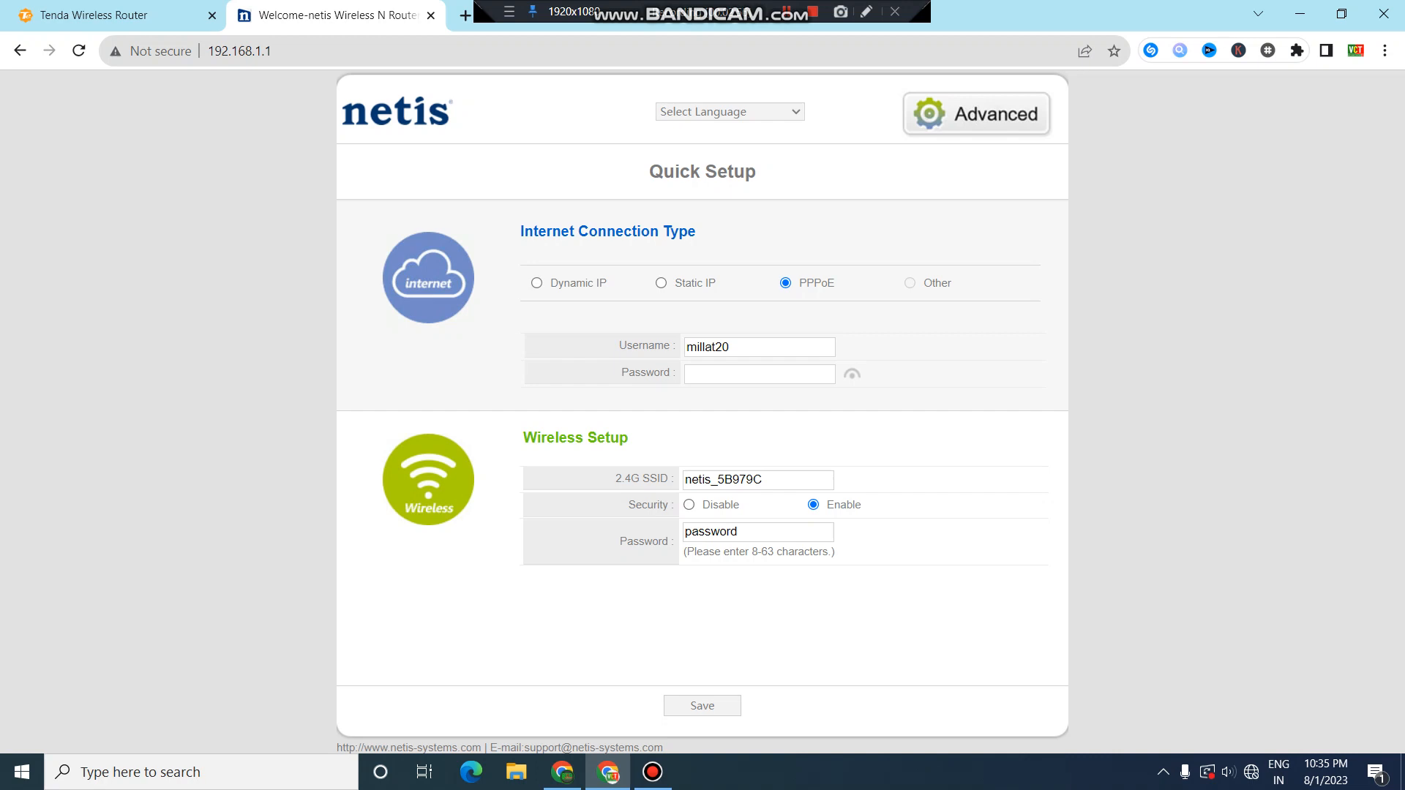
key("Tab")
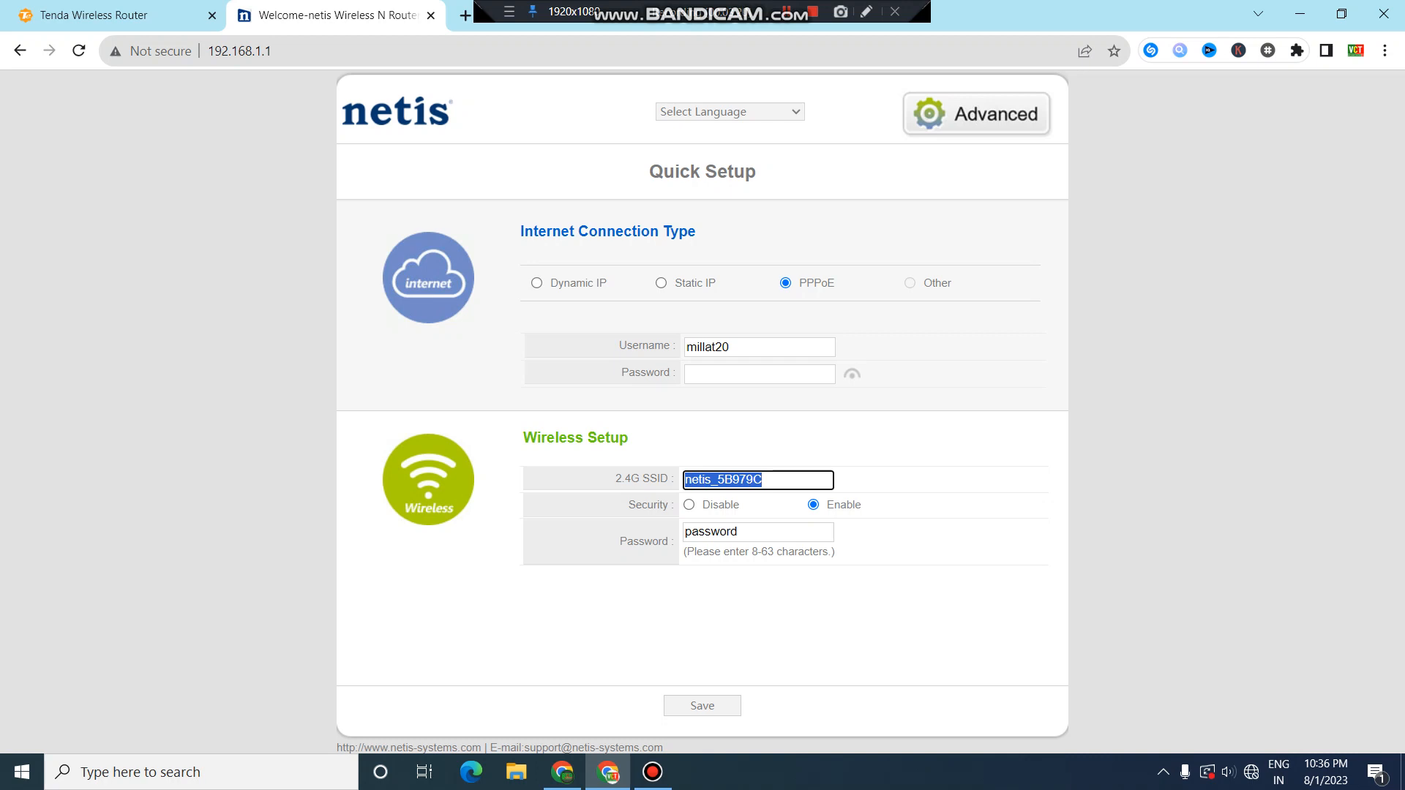
Rename the 2.4G SSID from netis_5B979C to home2.
key("BackSpace")
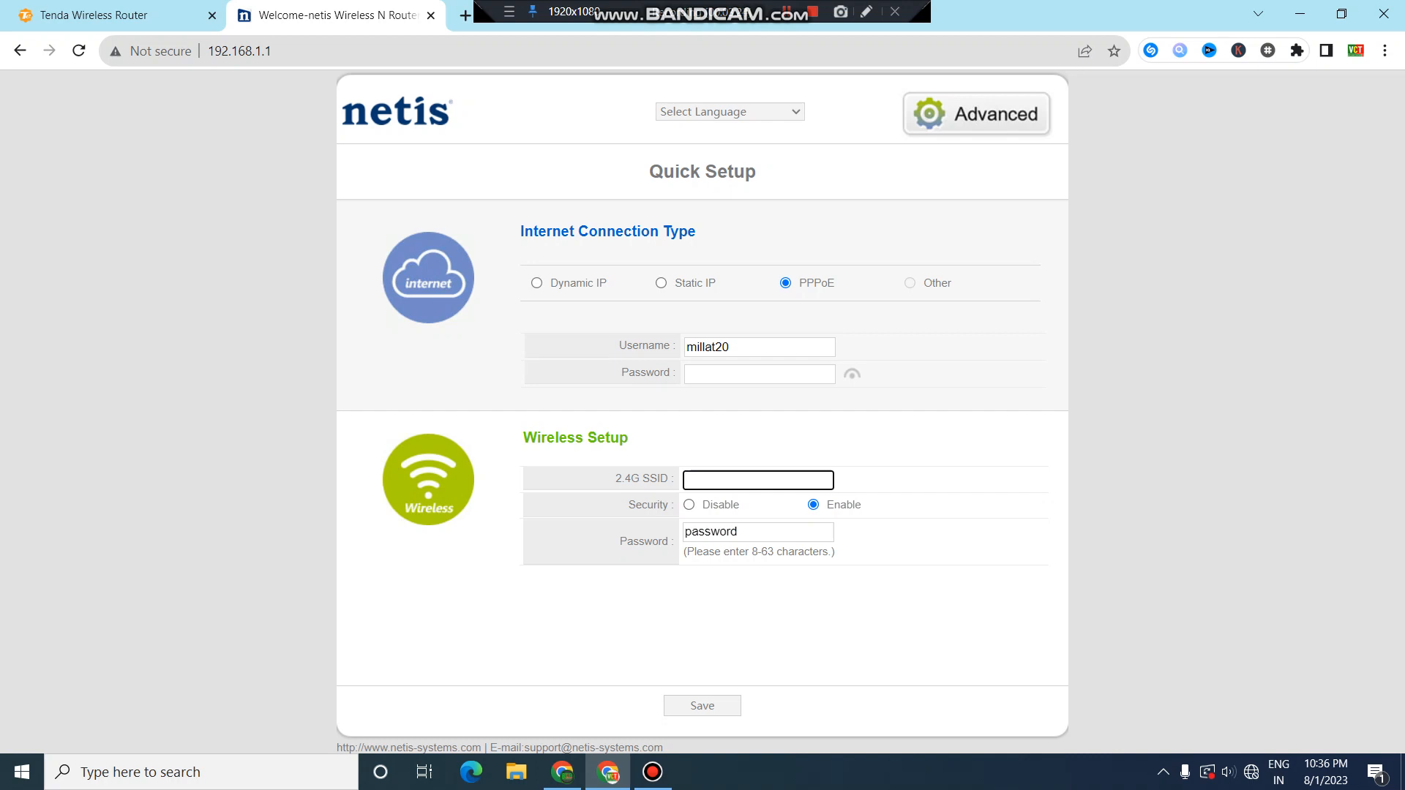
type("h")
type("o")
type("h")
type("e")
type("home")
type("2")
left_click(704, 532)
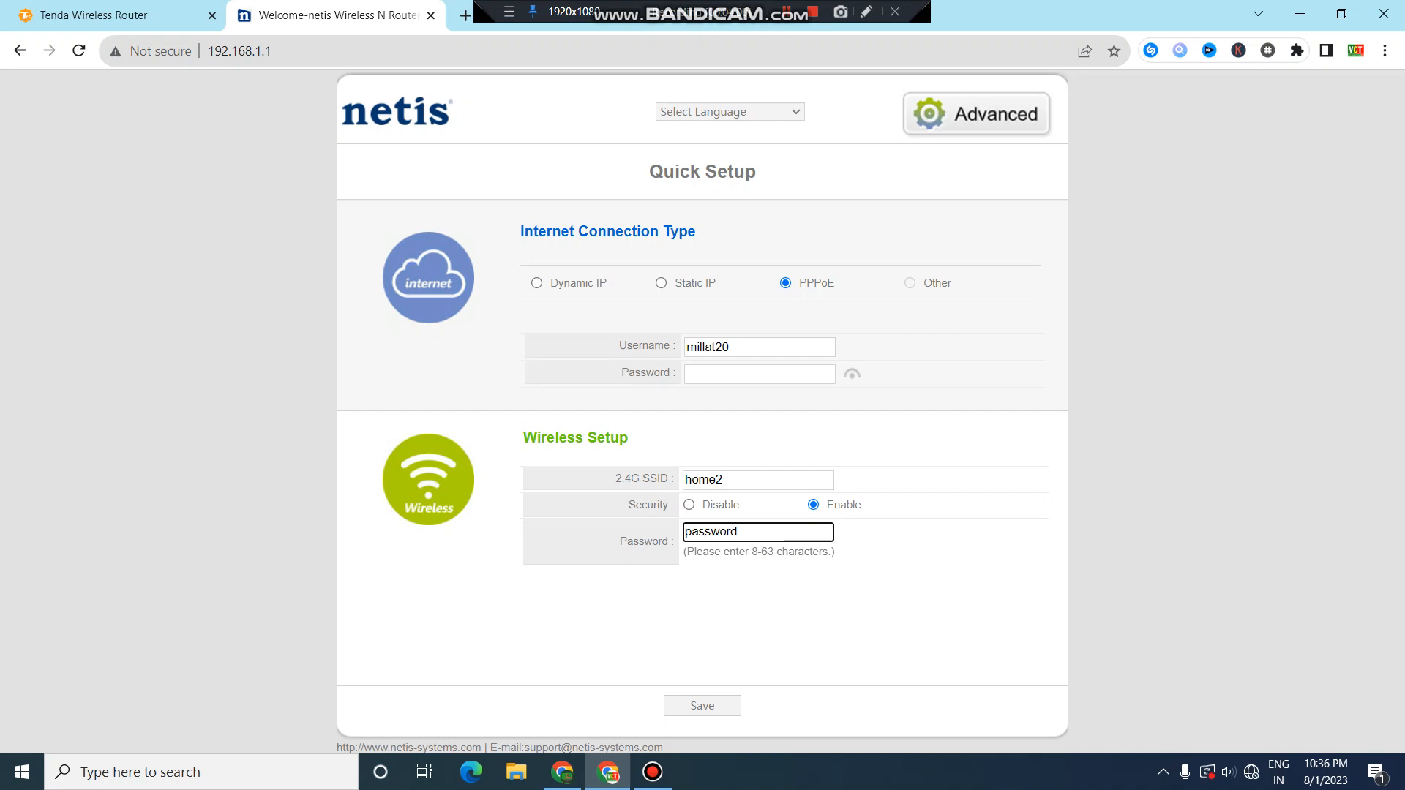
Toggle wireless security off and back on and enter a new Wi-Fi password.
left_click_drag(725, 480, 691, 480)
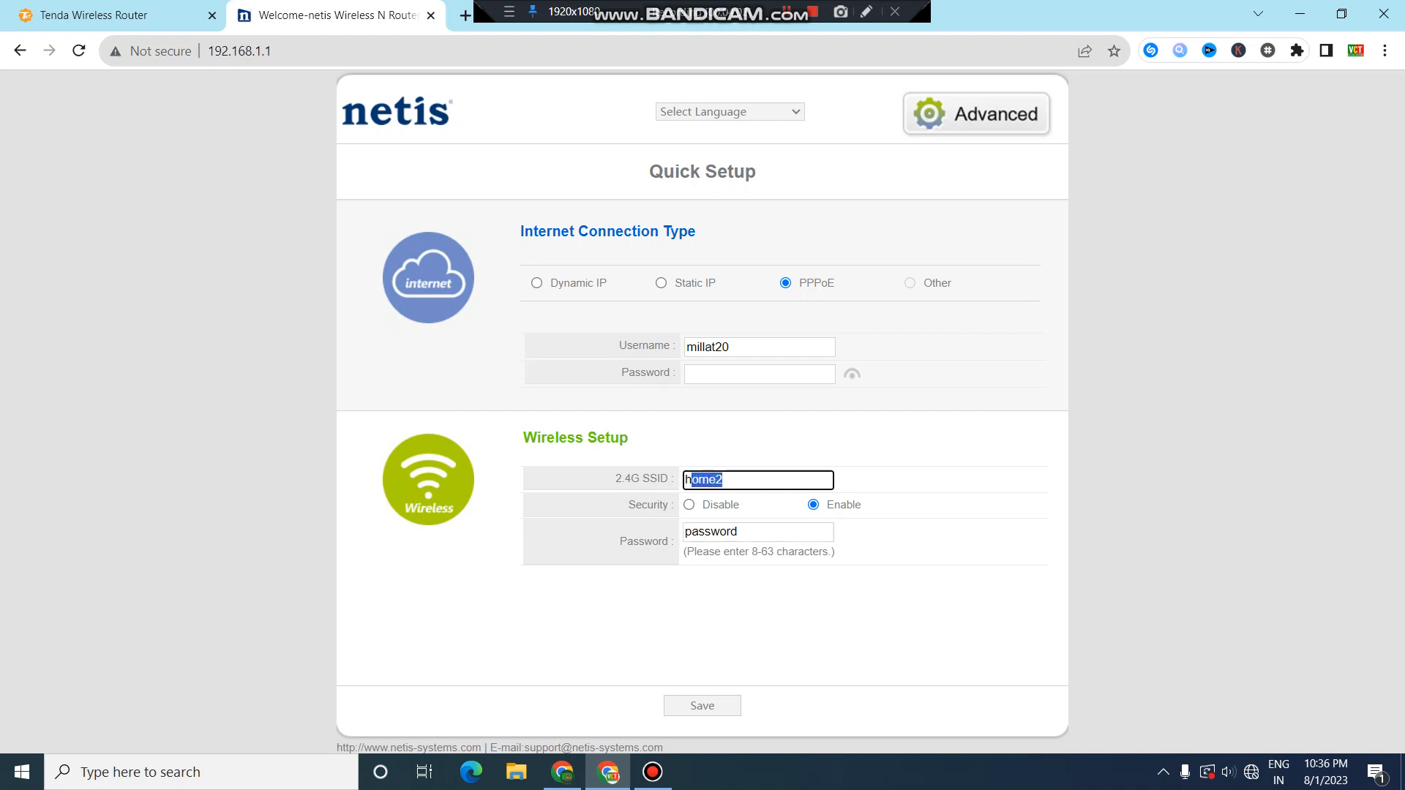
left_click_drag(741, 533, 685, 532)
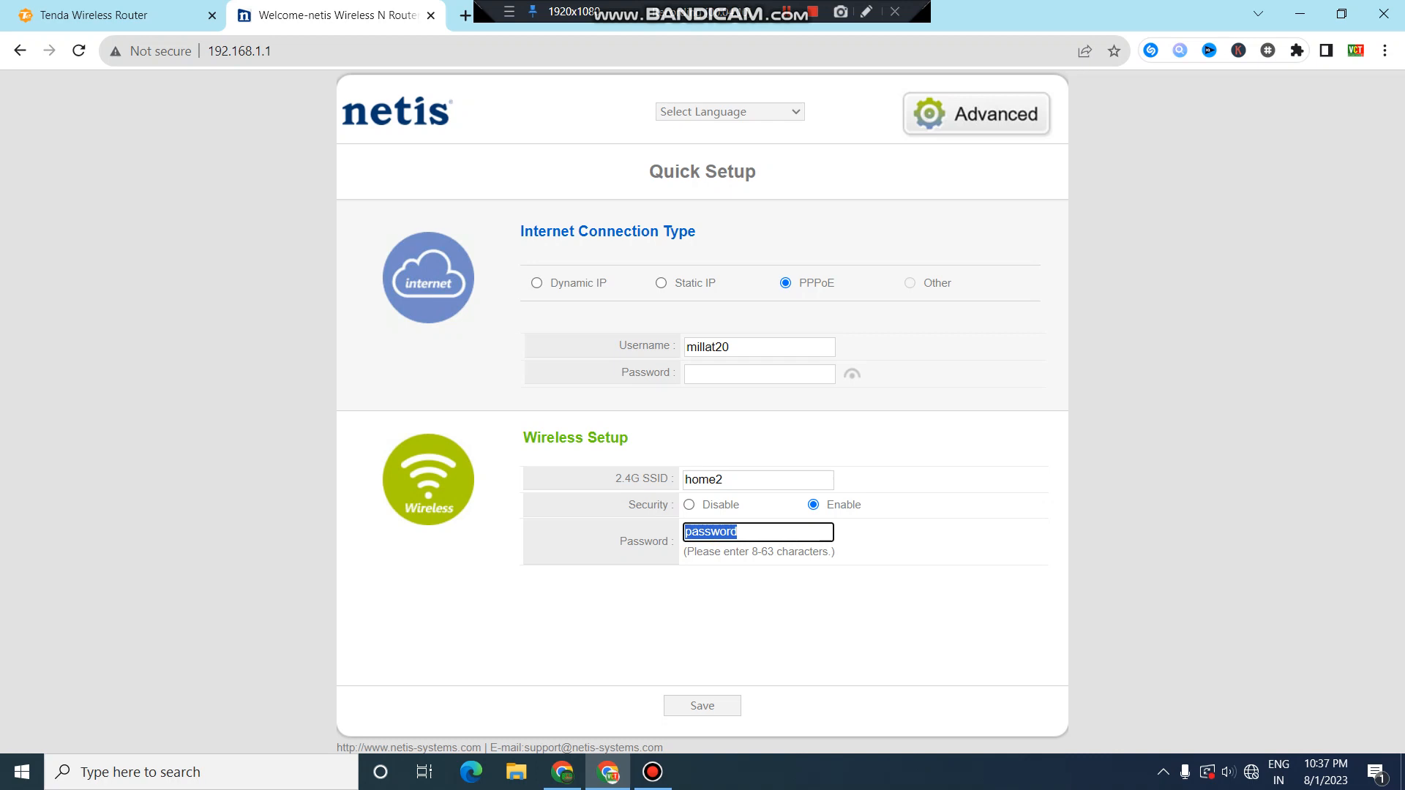
left_click(689, 505)
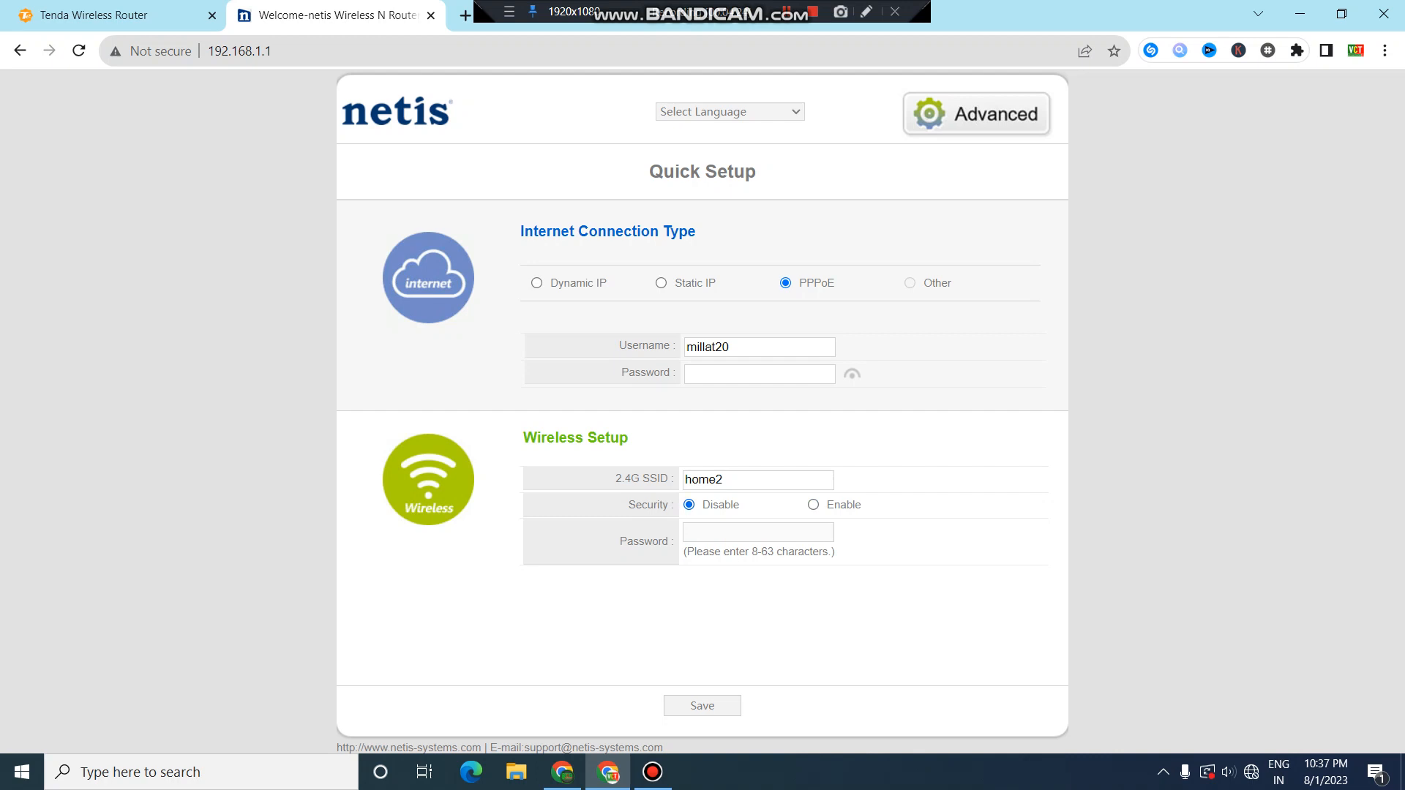
double_click(720, 480)
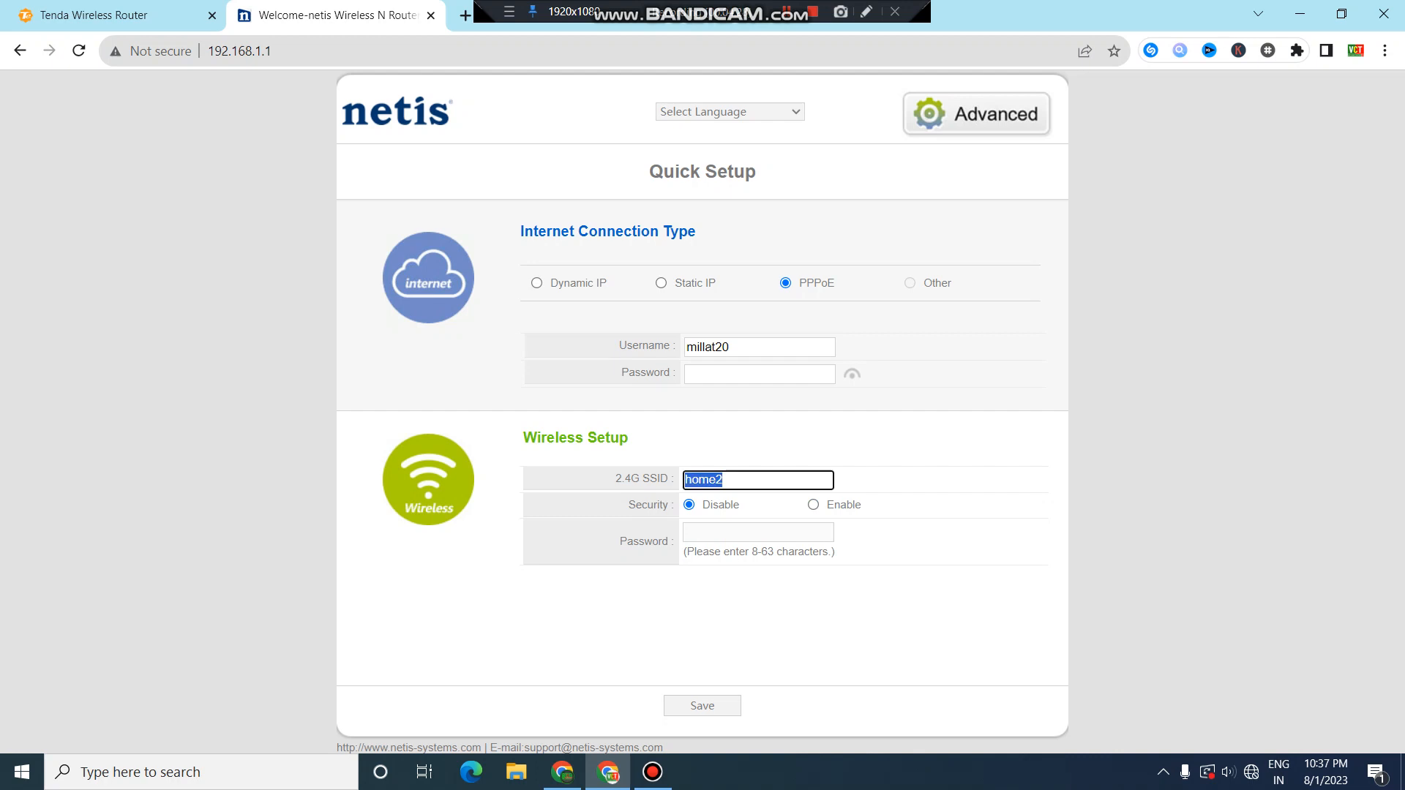
left_click(907, 527)
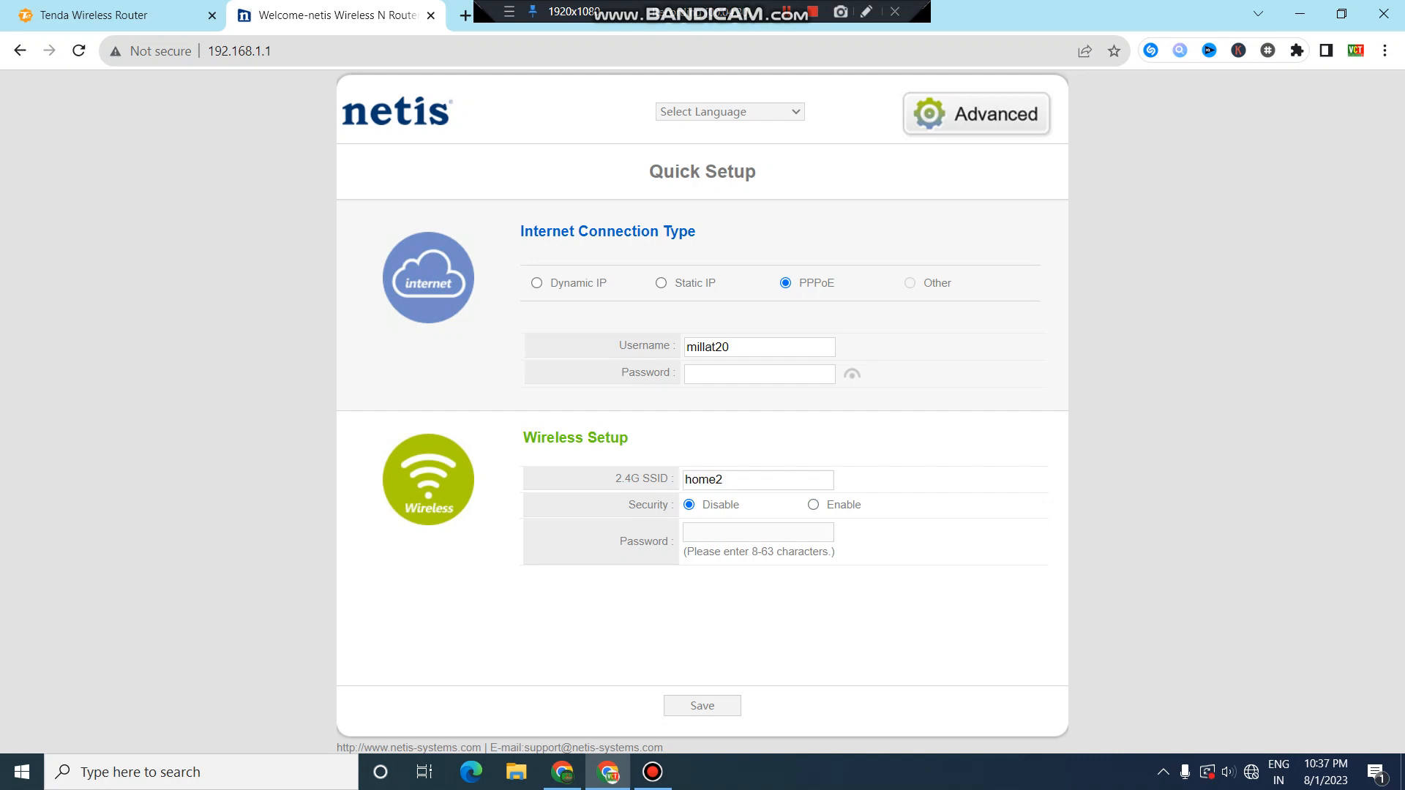
left_click(813, 505)
left_click(761, 532)
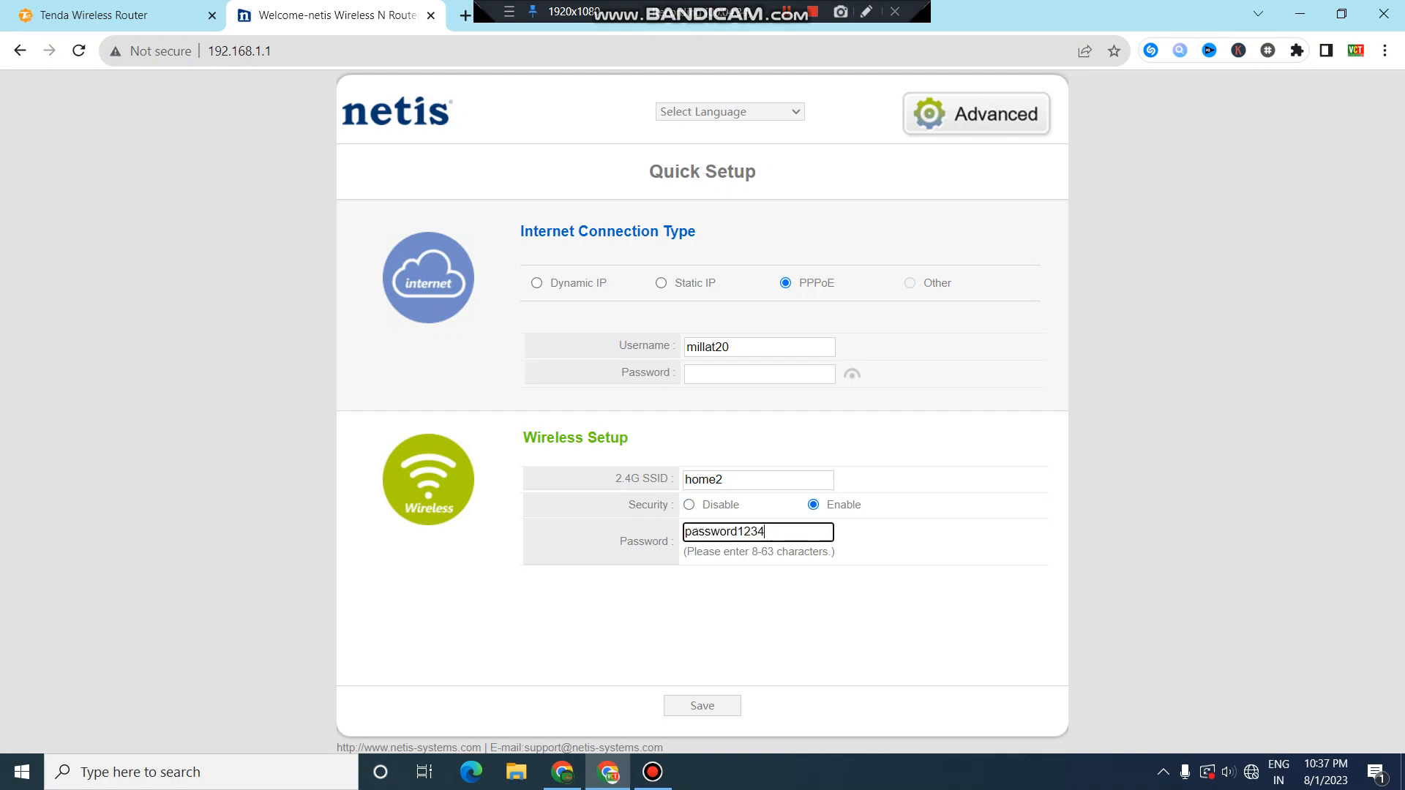
Enter the PPPoE account password and save the Quick Setup settings.
key("Return")
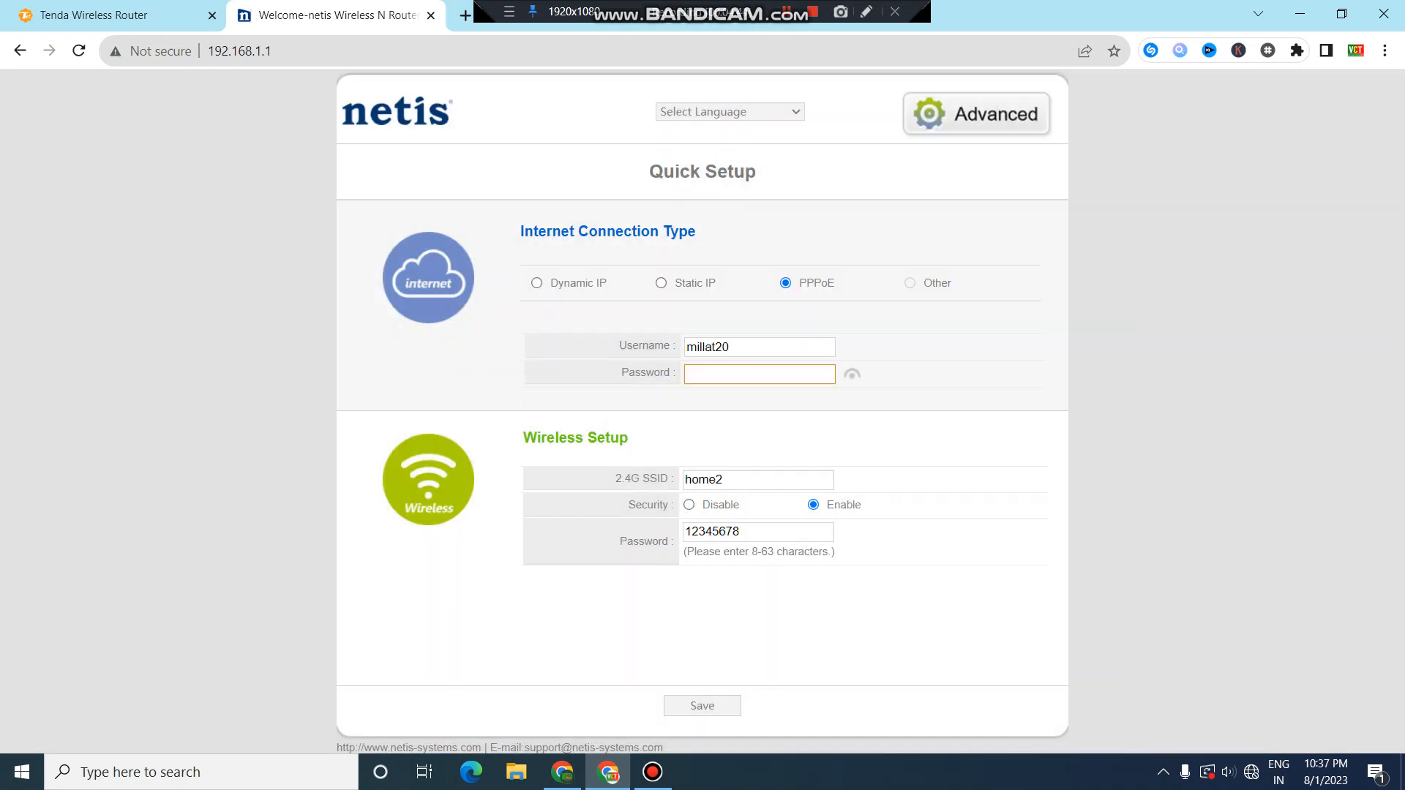
left_click(759, 374)
type("•••••")
key("Return")
key("Return")
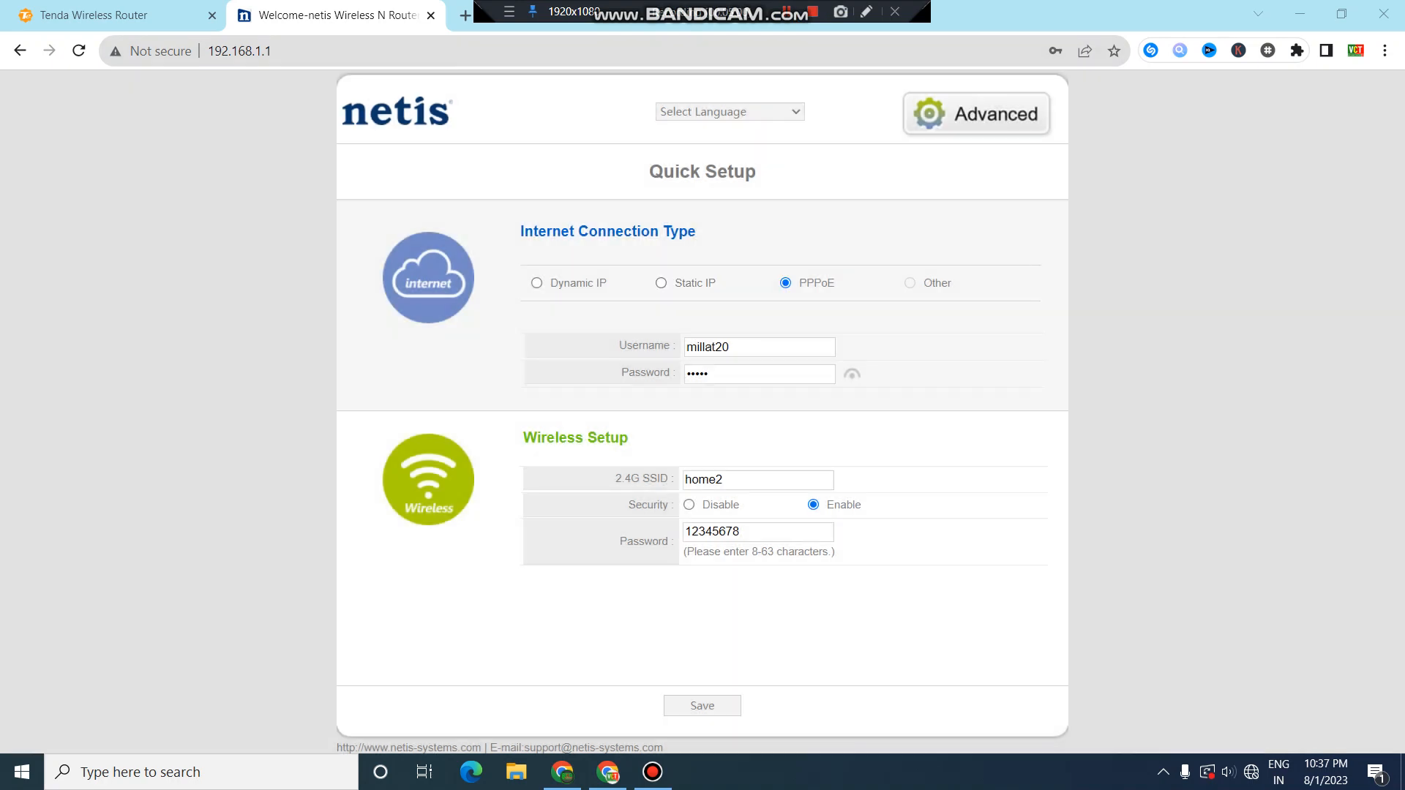
Go to the Advanced admin pages and open Wireless Settings showing SSID home2.
left_click(976, 114)
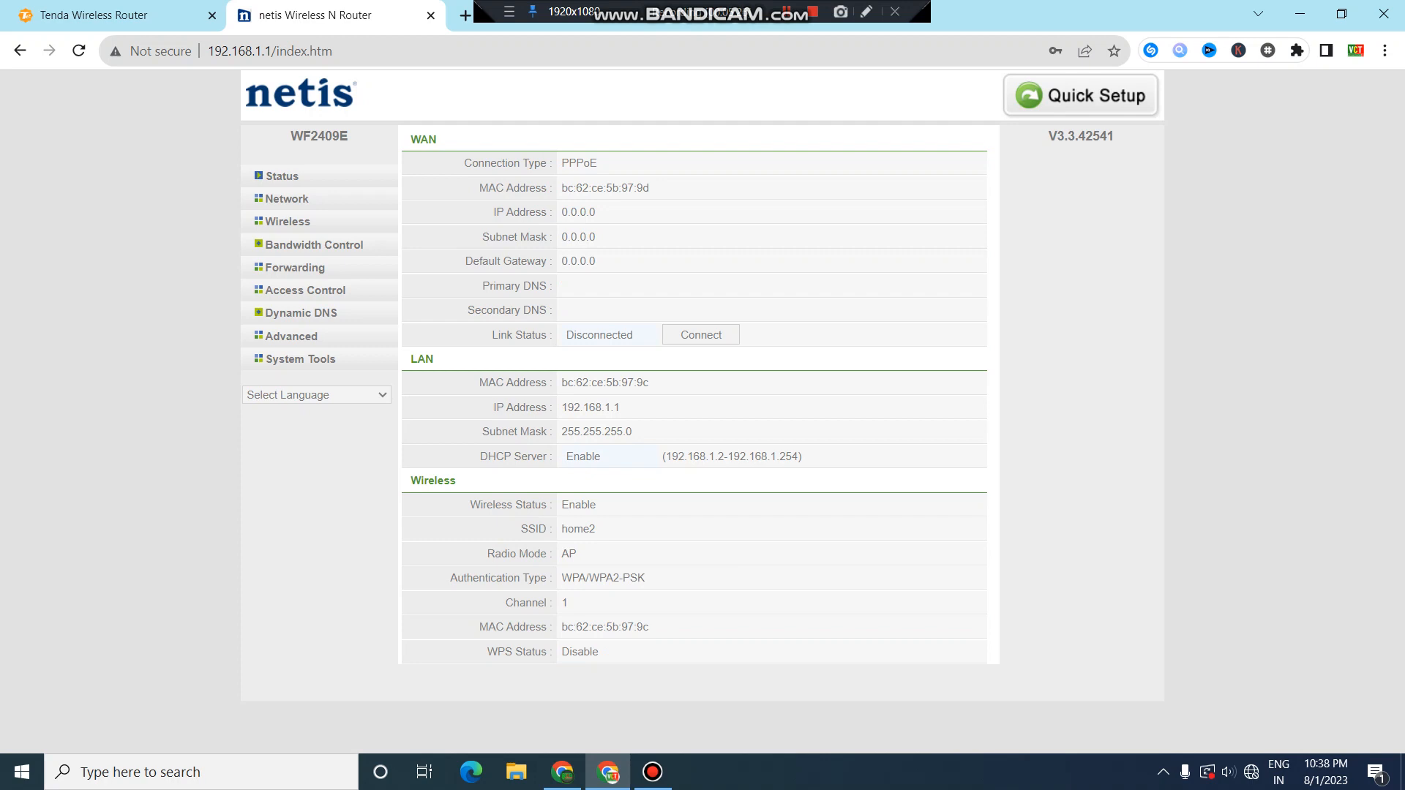
left_click(288, 222)
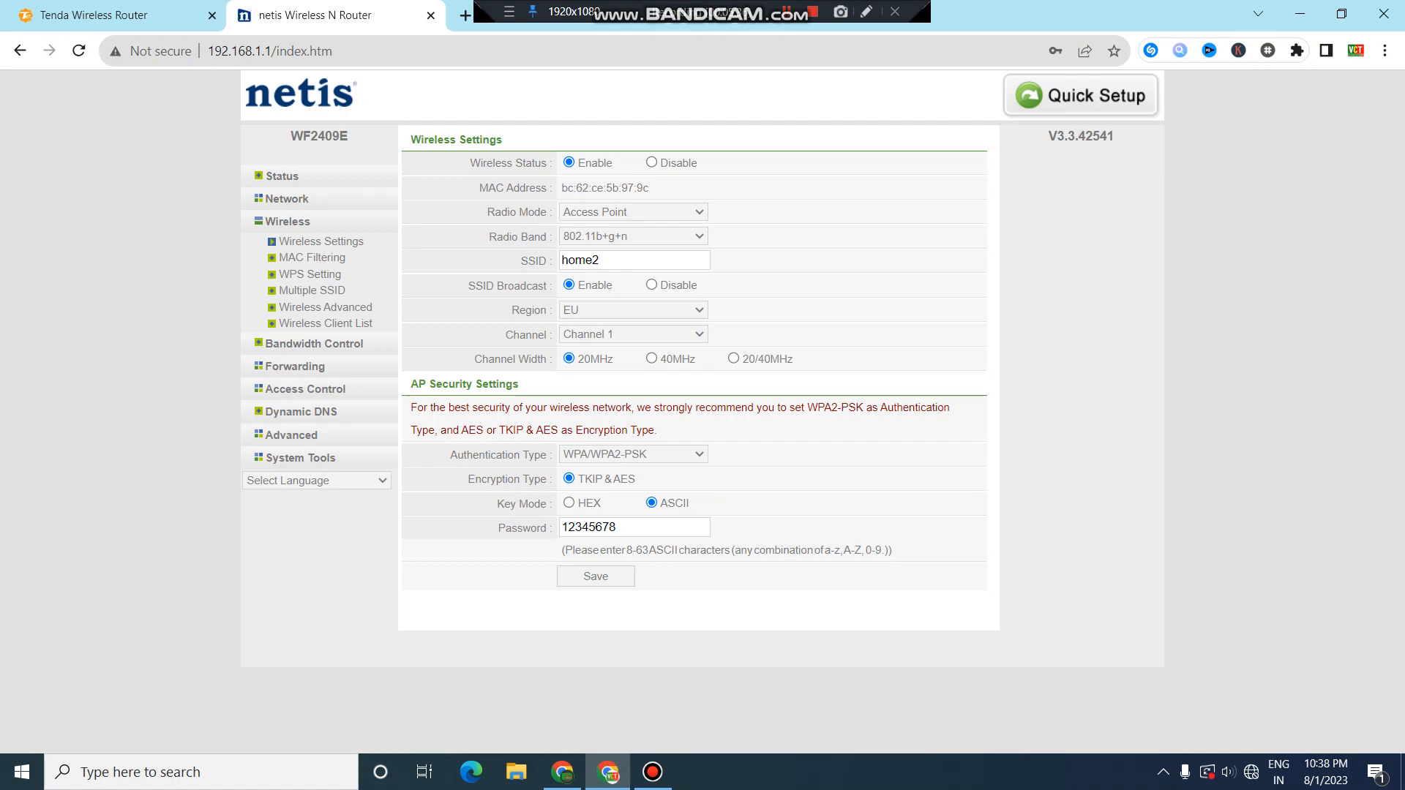
Clear the SSID home2 from the Wireless Settings SSID field.
double_click(591, 527)
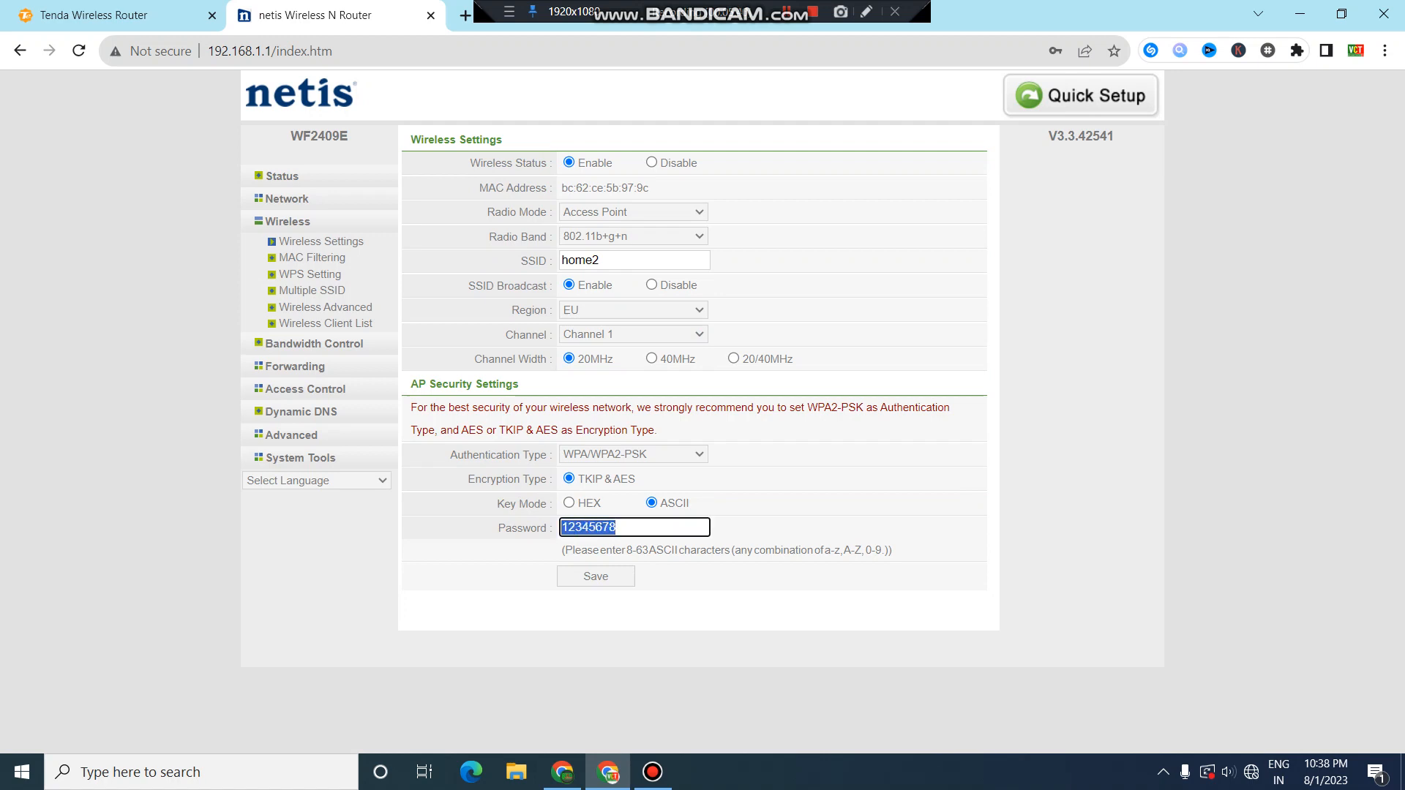
double_click(580, 260)
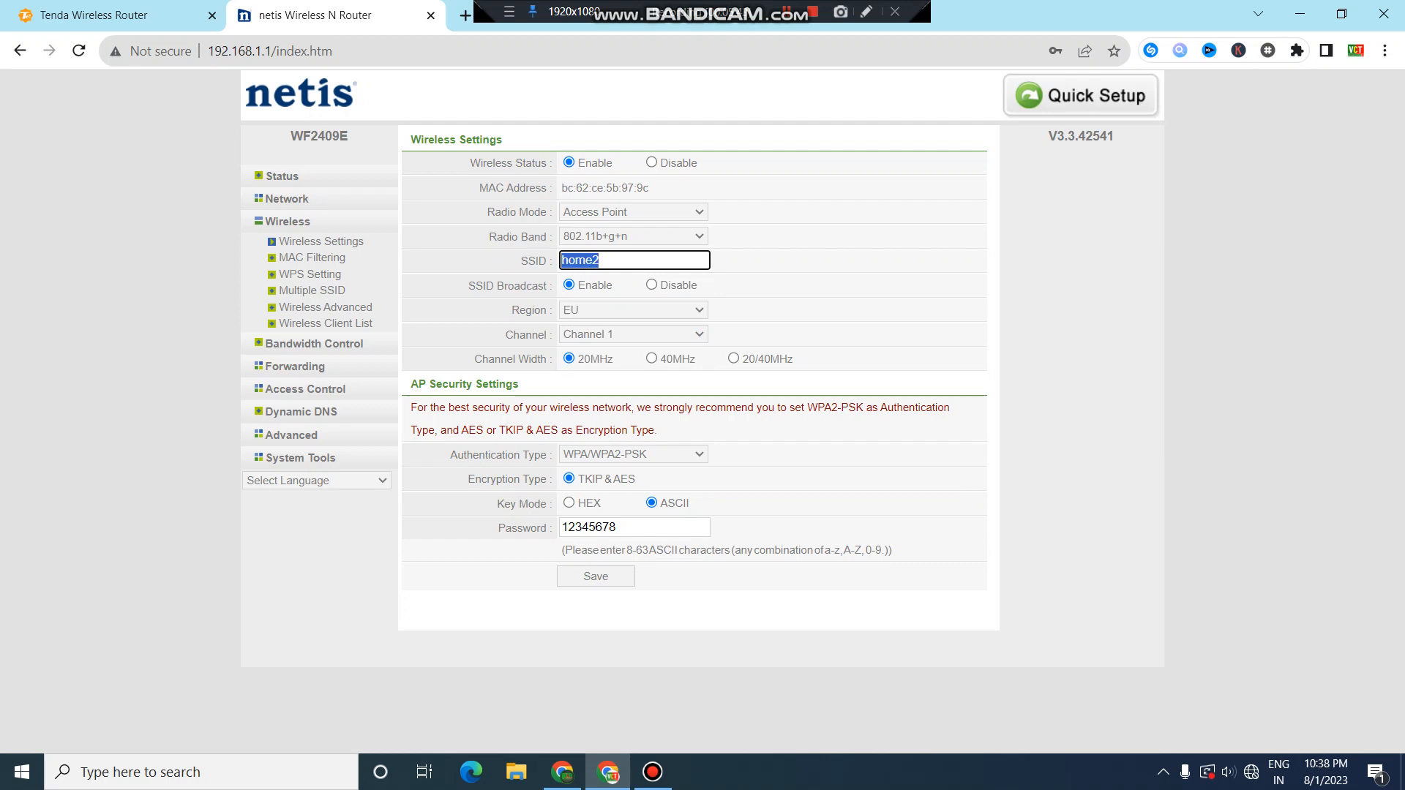
type("ta")
key("BackSpace")
key("BackSpace")
left_click_drag(642, 550, 561, 549)
Set authentication type to None and attempt to save the wireless settings.
left_click(634, 454)
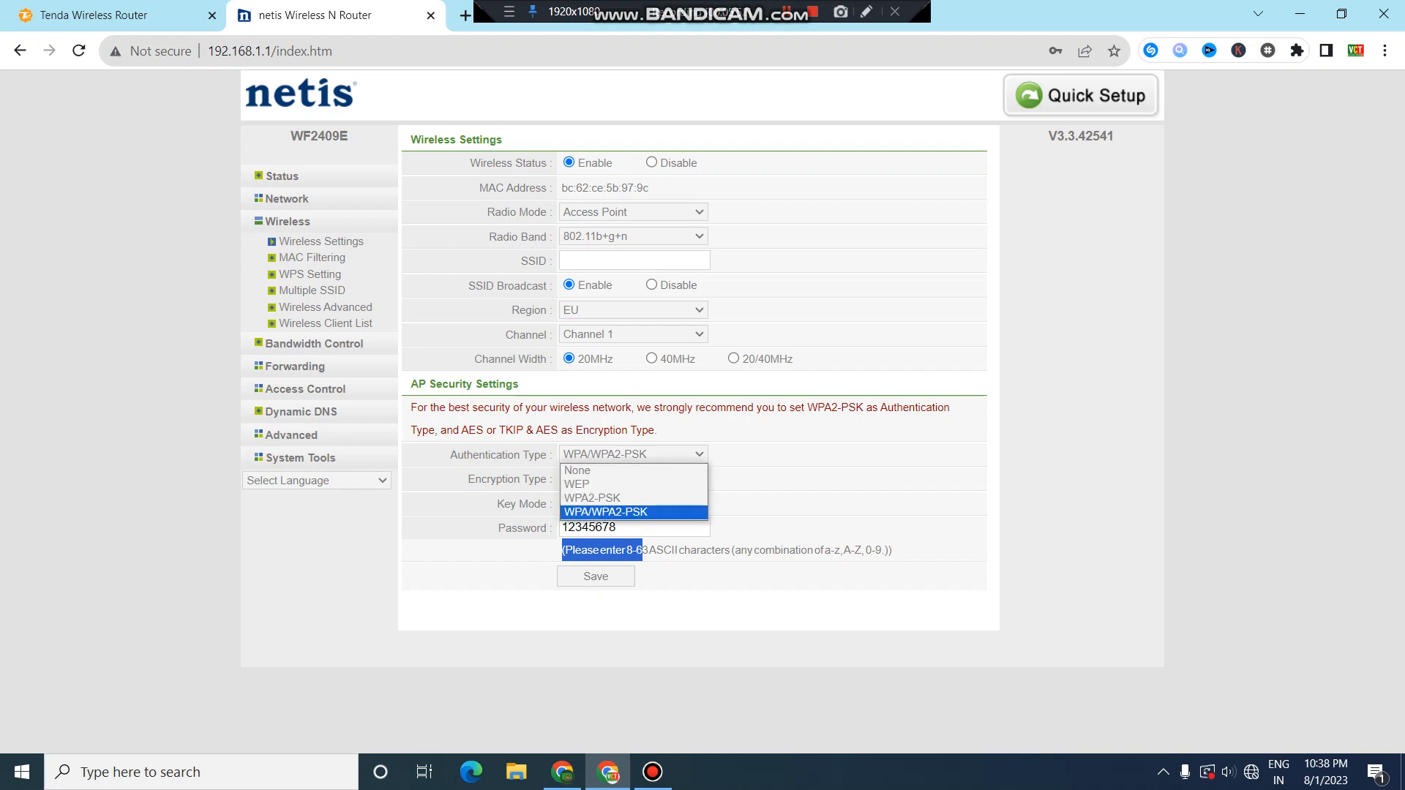
left_click(634, 513)
left_click(633, 454)
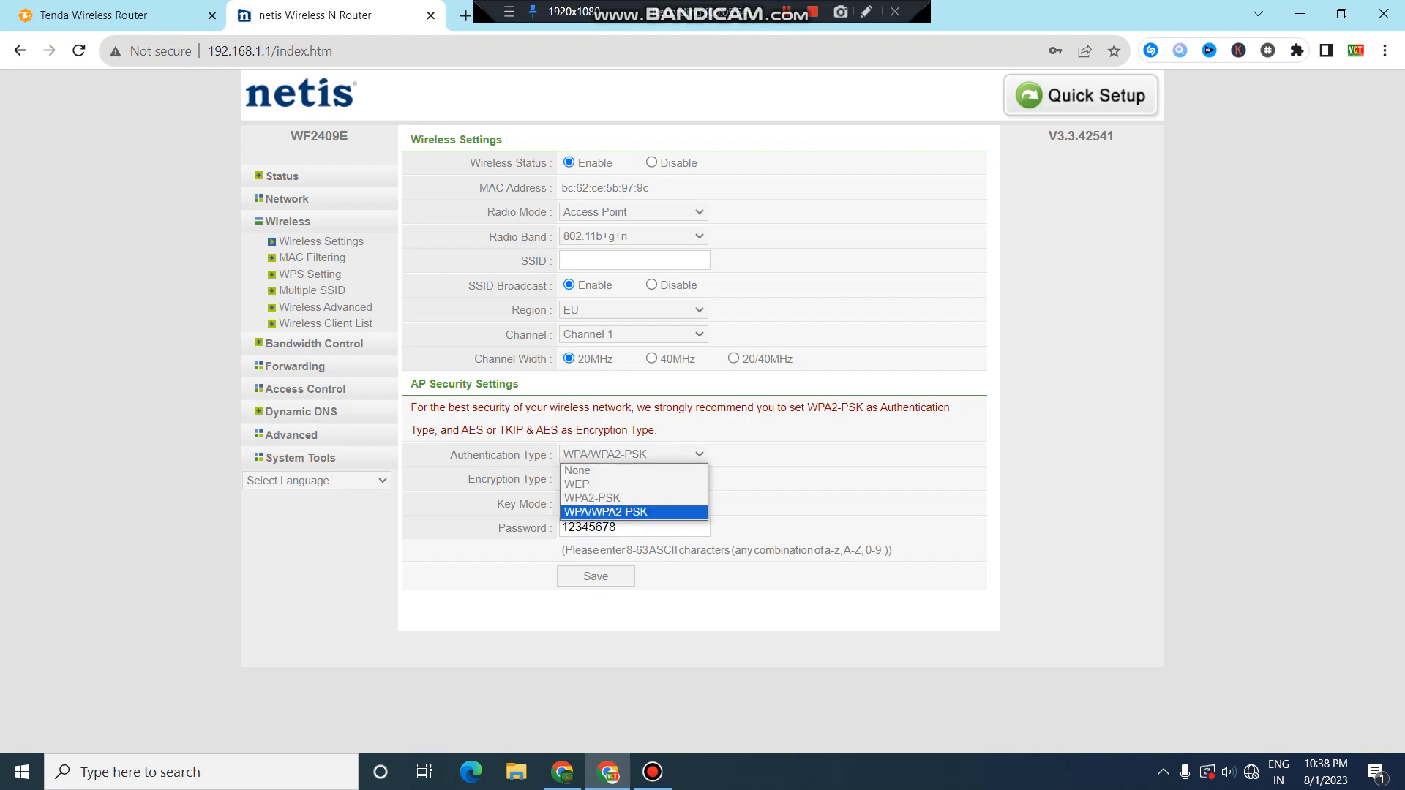
left_click(614, 470)
left_click(601, 481)
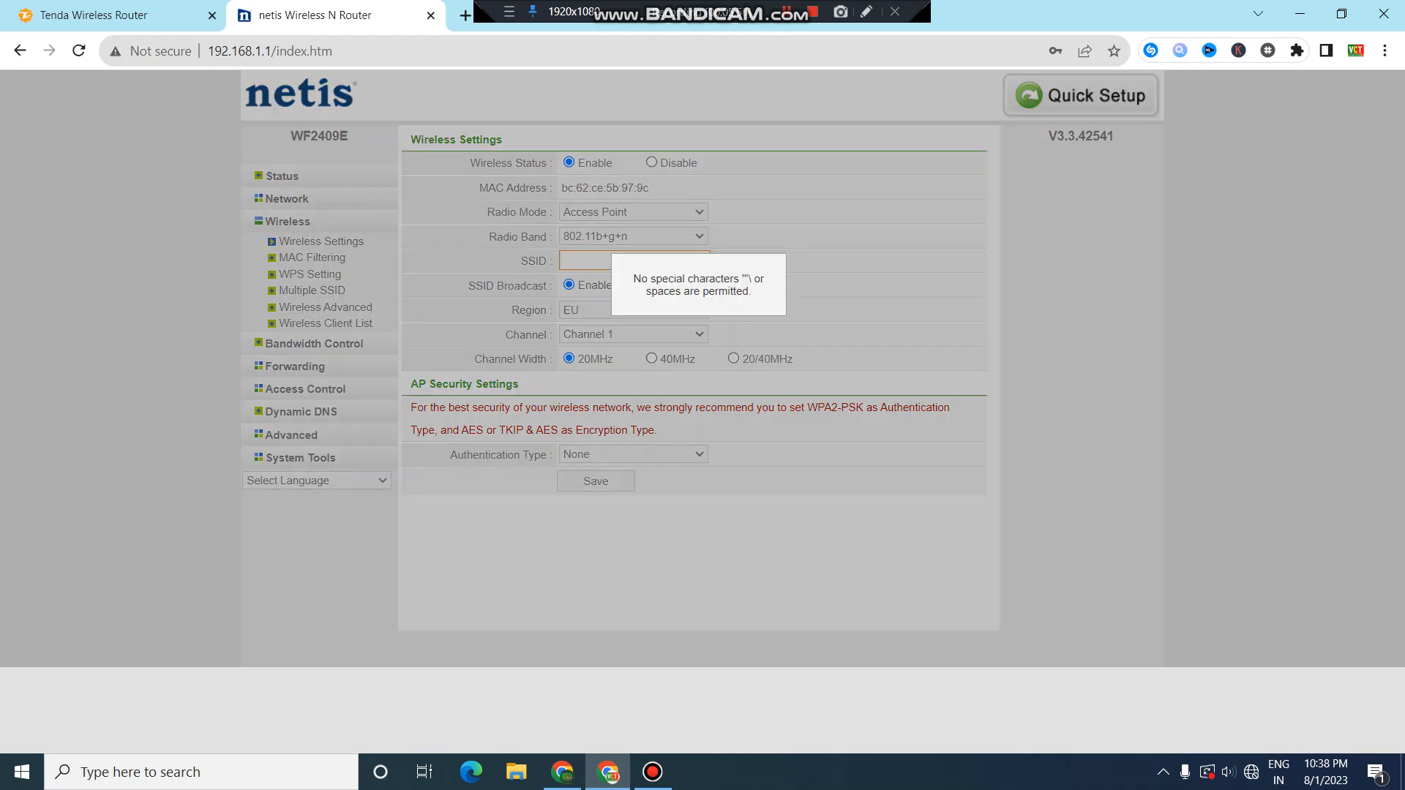